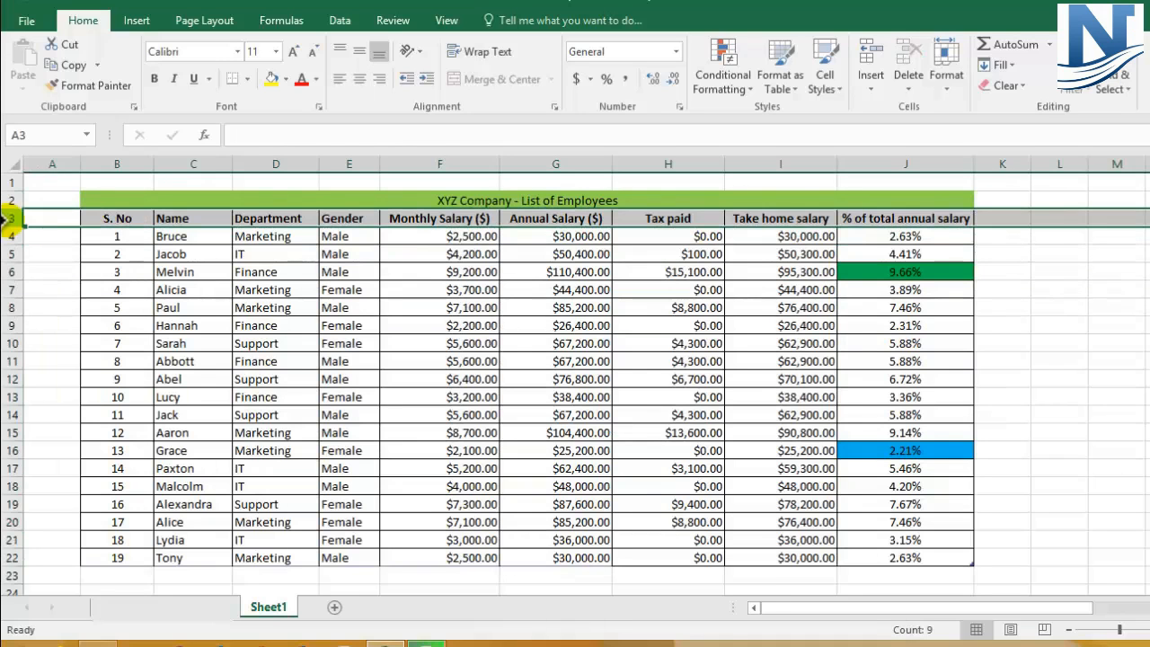
# Step: Undo the last two changes to the merged title cell in row 2
pyautogui.click(508, 327)
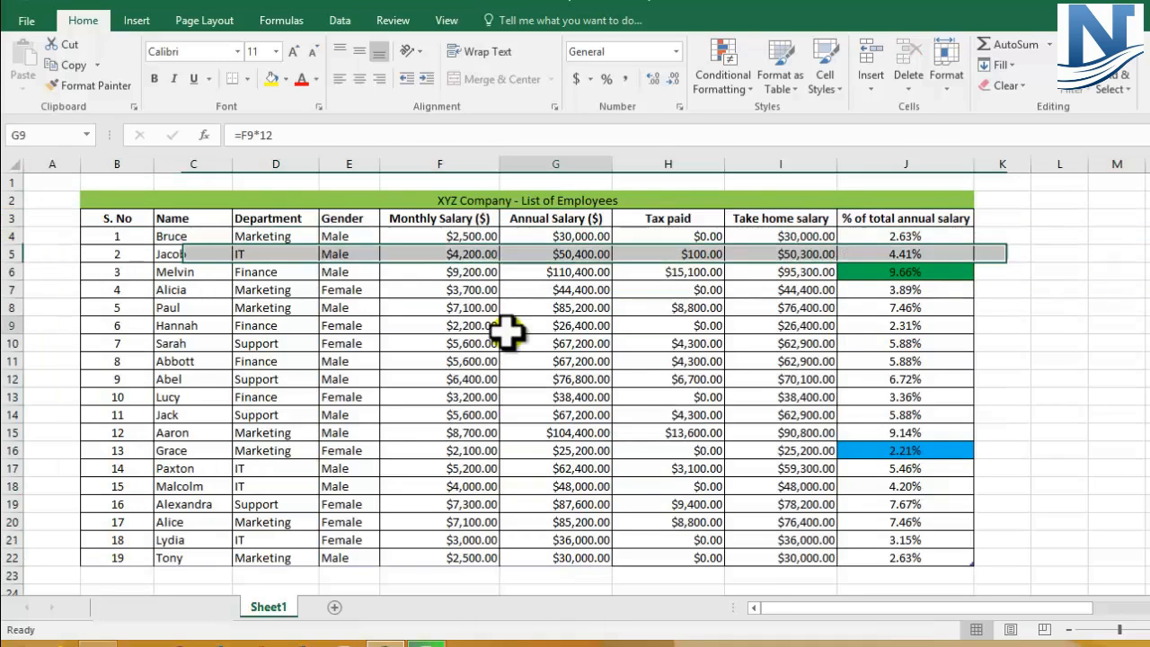
pyautogui.click(159, 198)
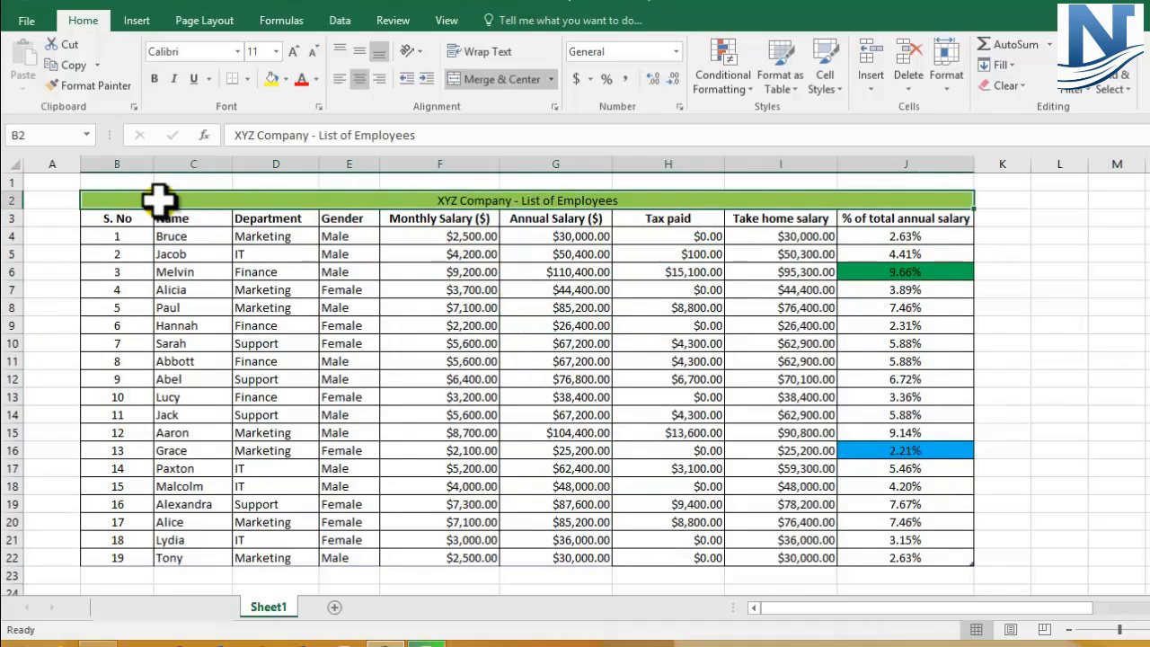
pyautogui.hotkey('ctrl', 'z')
pyautogui.hotkey('ctrl', 'z')
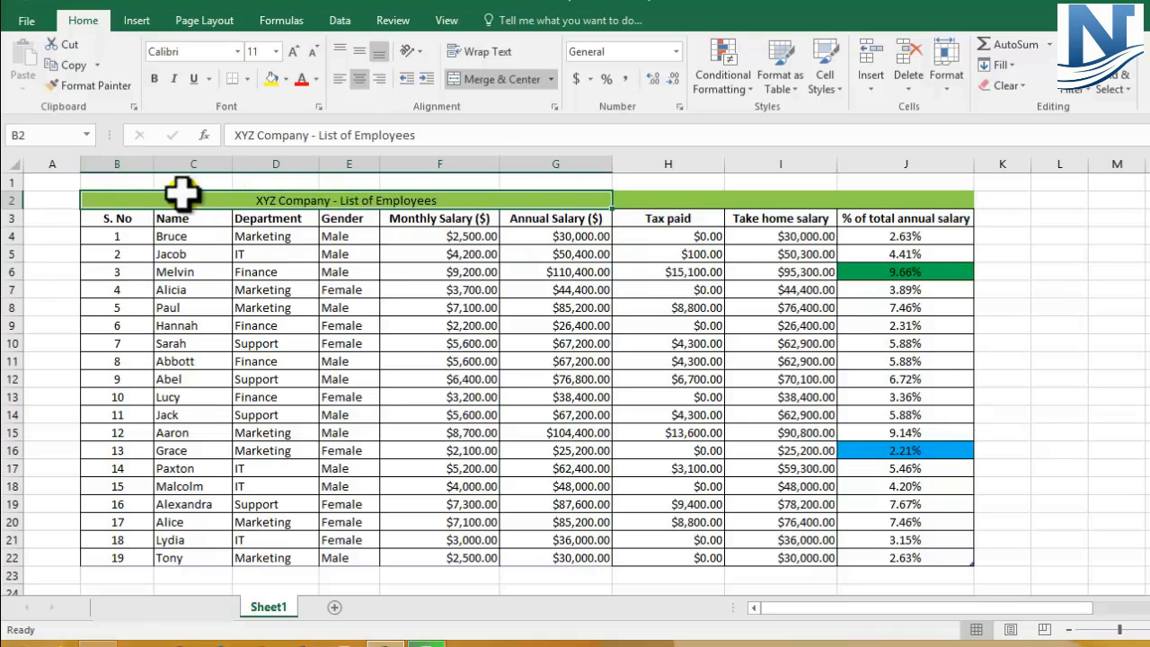
pyautogui.click(558, 159)
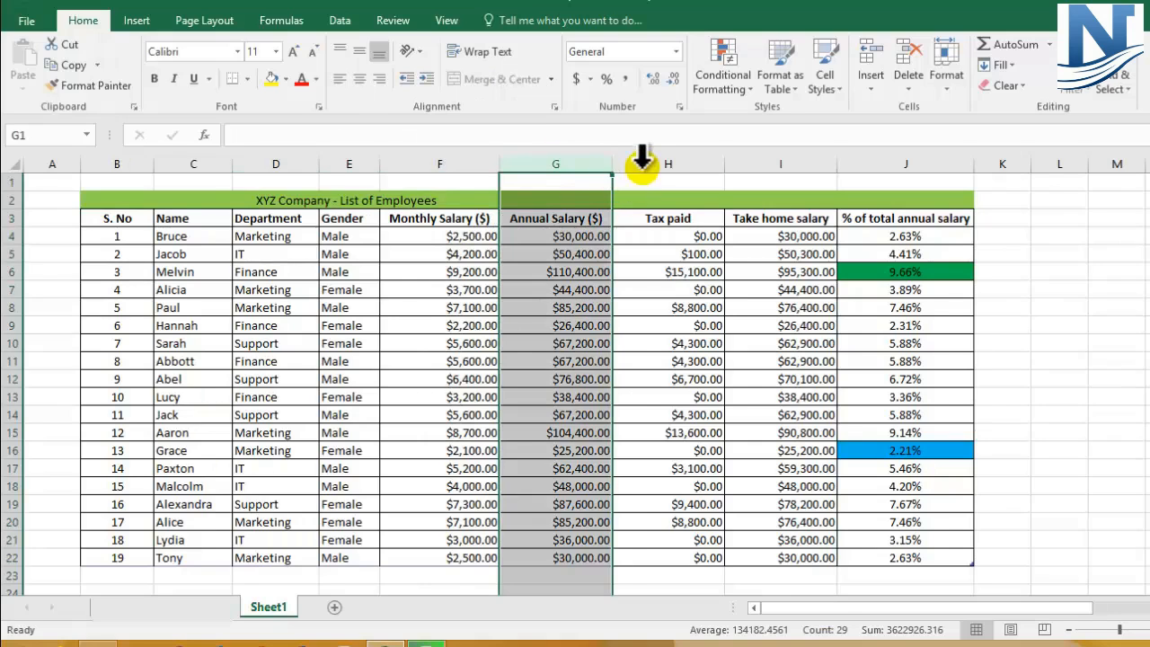
pyautogui.click(671, 161)
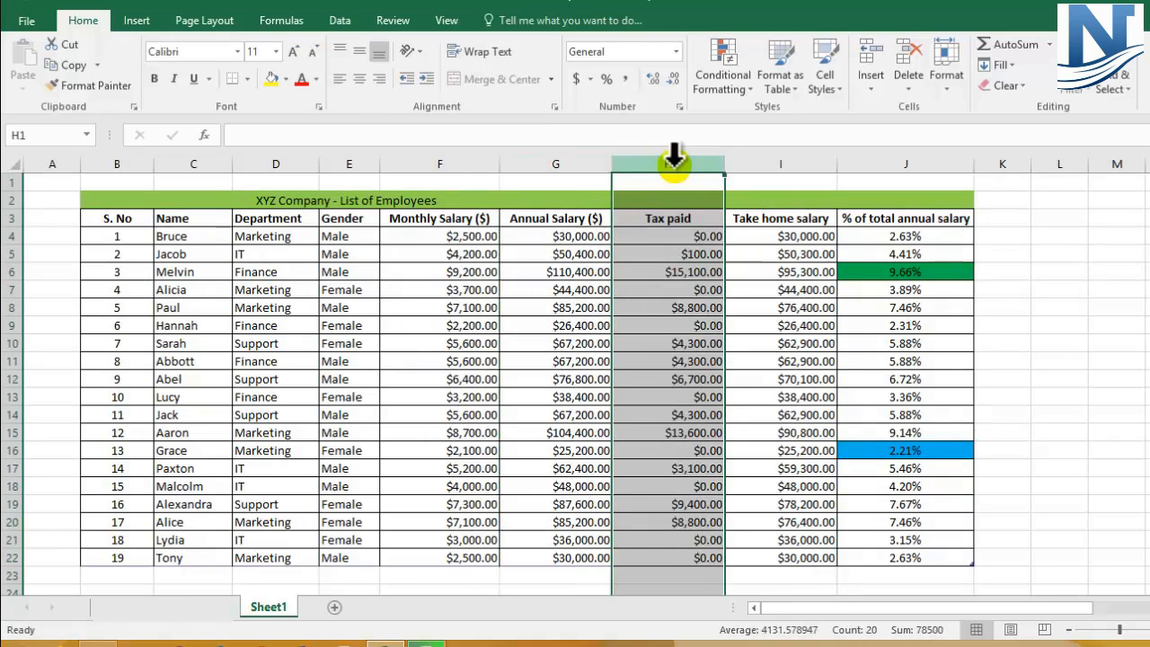
pyautogui.click(764, 164)
pyautogui.click(858, 163)
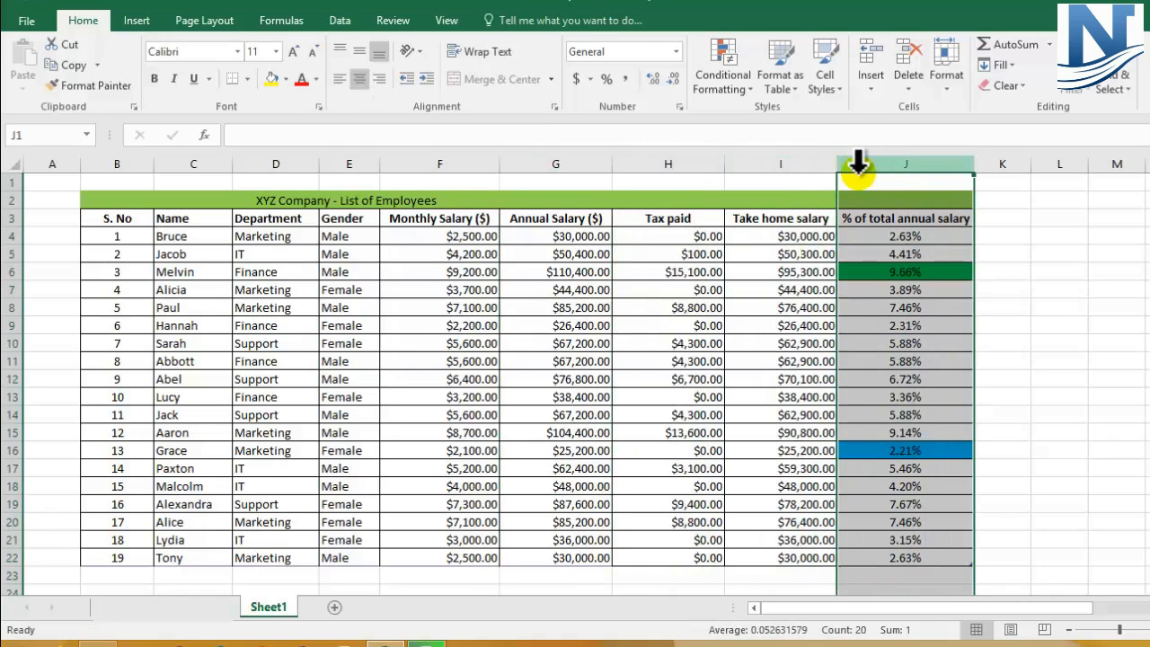
# Step: Unmerge the "XYZ Company - List of Employees" title, then merge and center it across B2:J2
pyautogui.click(365, 198)
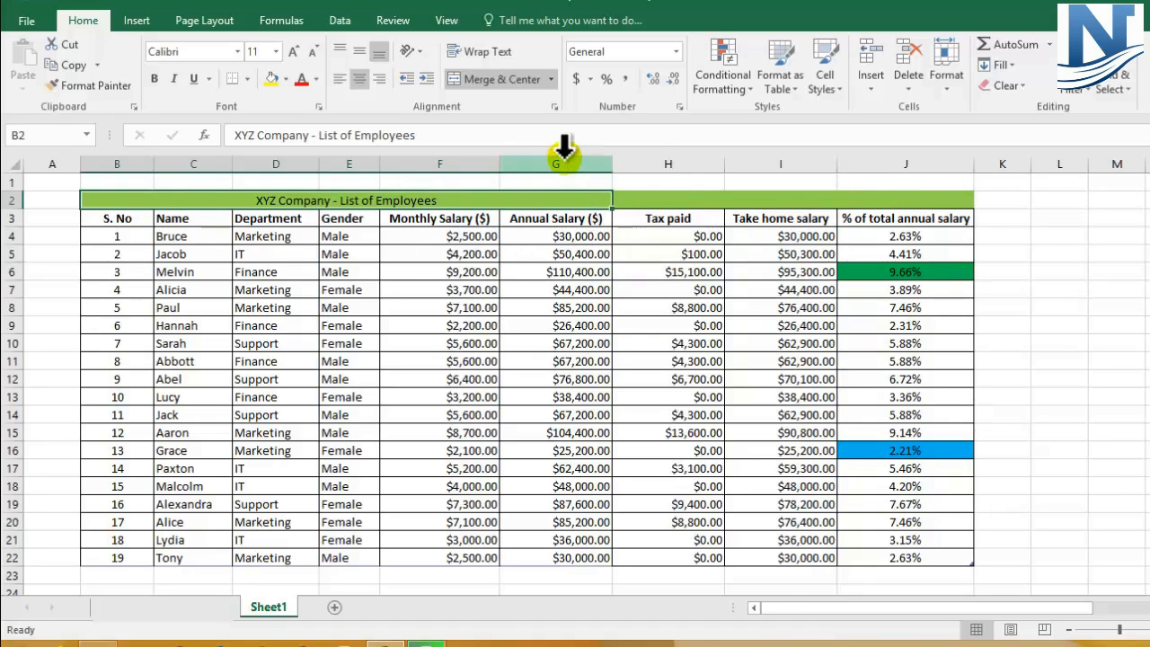
pyautogui.click(500, 87)
pyautogui.click(440, 253)
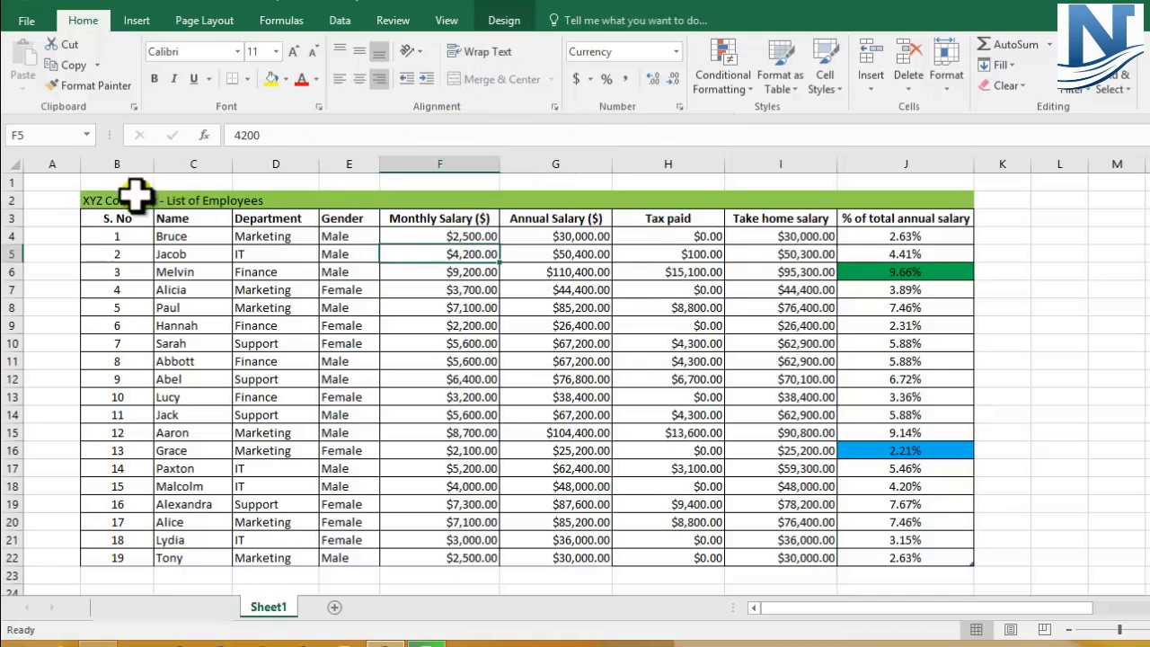
pyautogui.moveTo(113, 199); pyautogui.dragTo(901, 198)
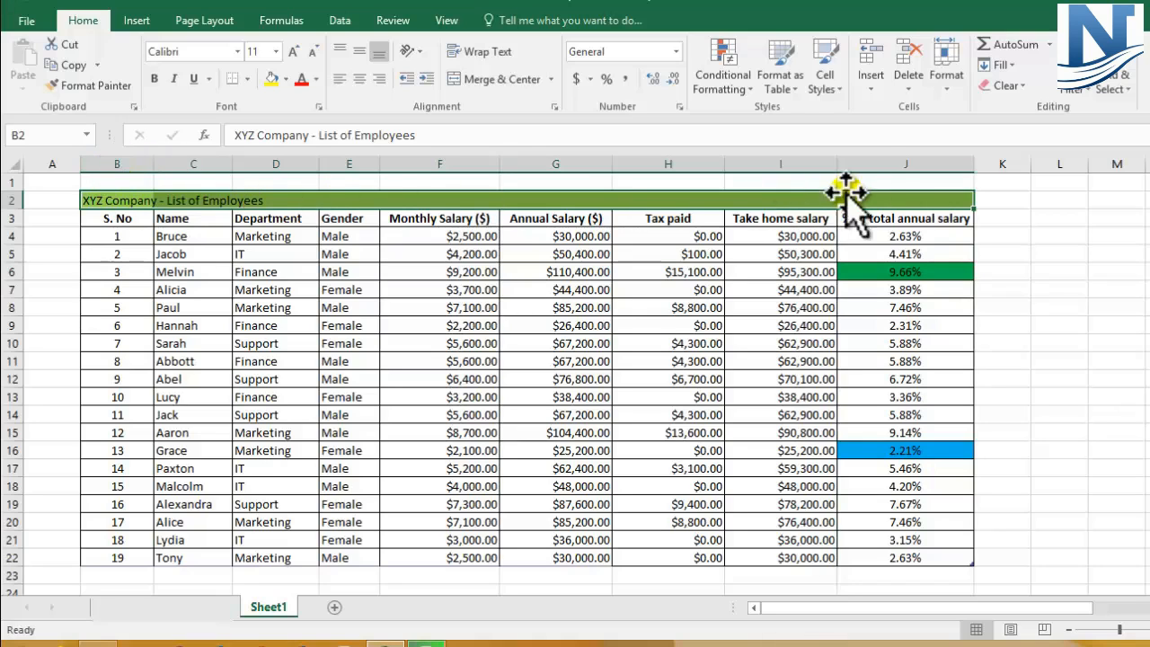
pyautogui.click(476, 78)
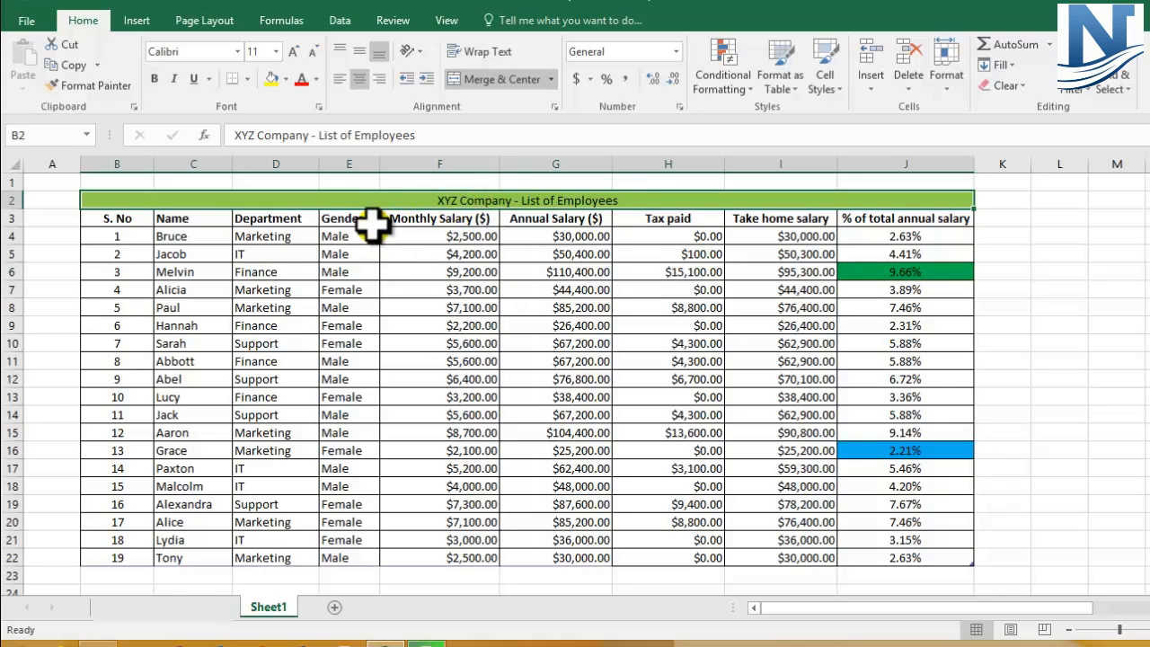
# Step: Remove the cell borders from the employee table range B3:J22 by applying No Border
pyautogui.moveTo(112, 223); pyautogui.dragTo(890, 562)
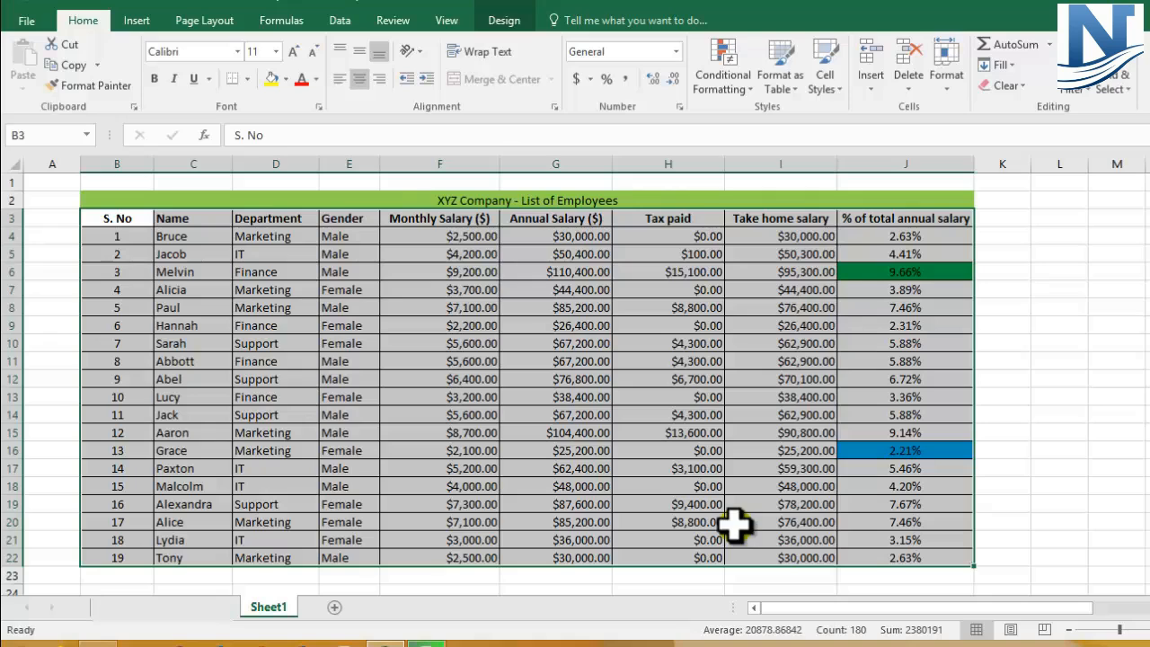
pyautogui.click(247, 79)
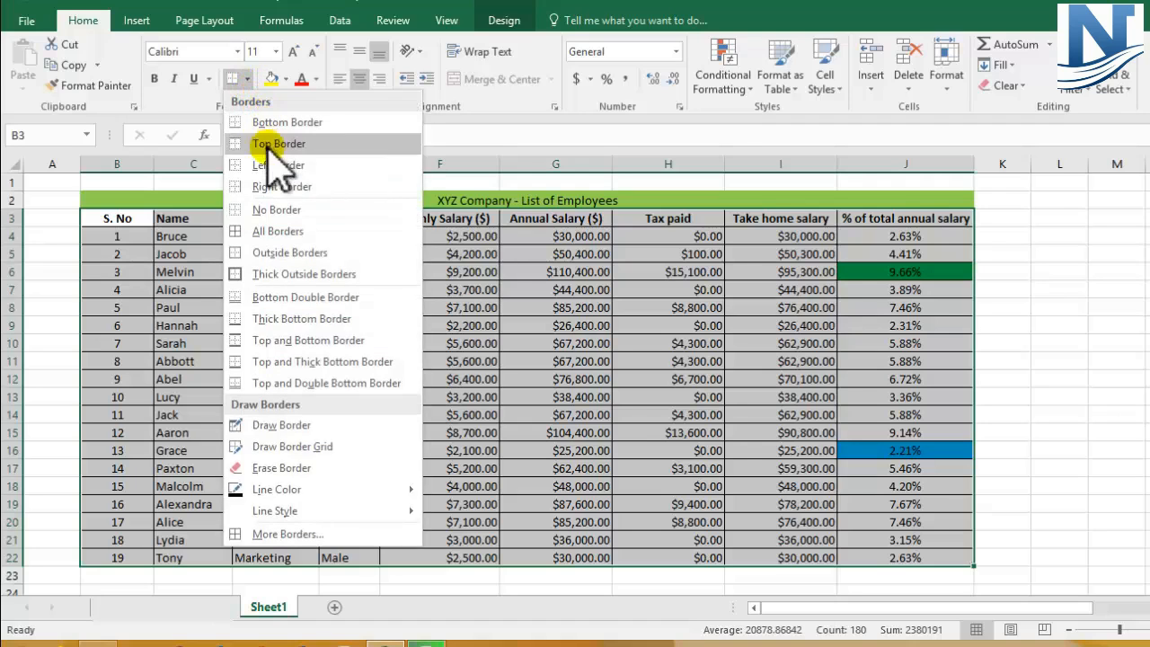
pyautogui.click(261, 210)
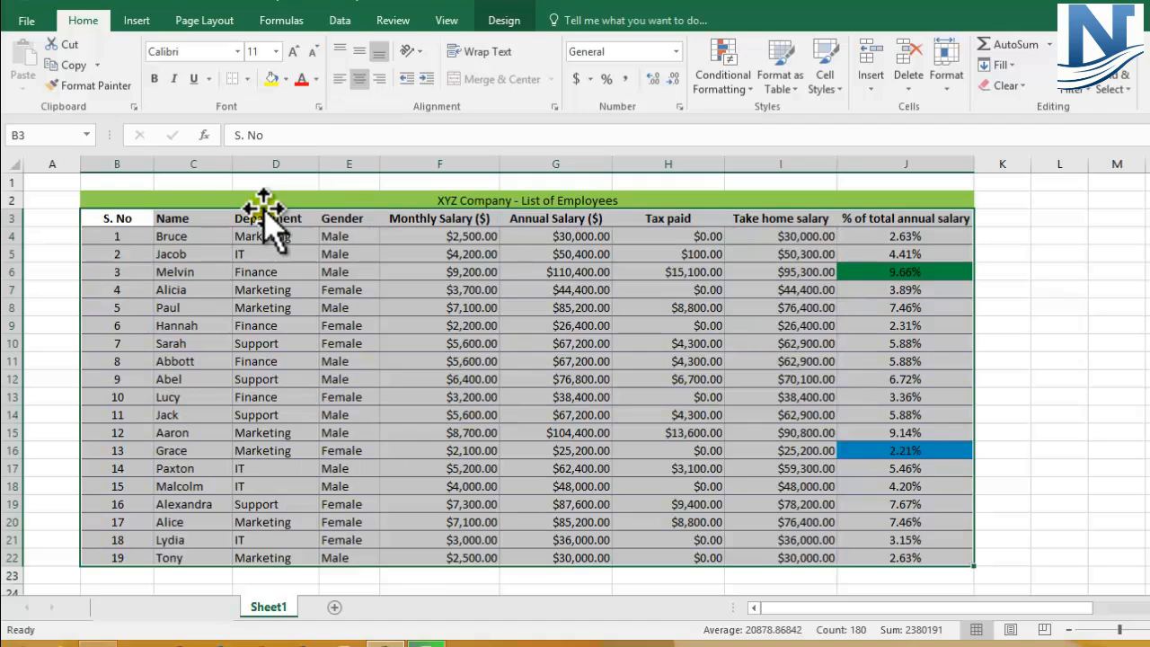
pyautogui.click(256, 308)
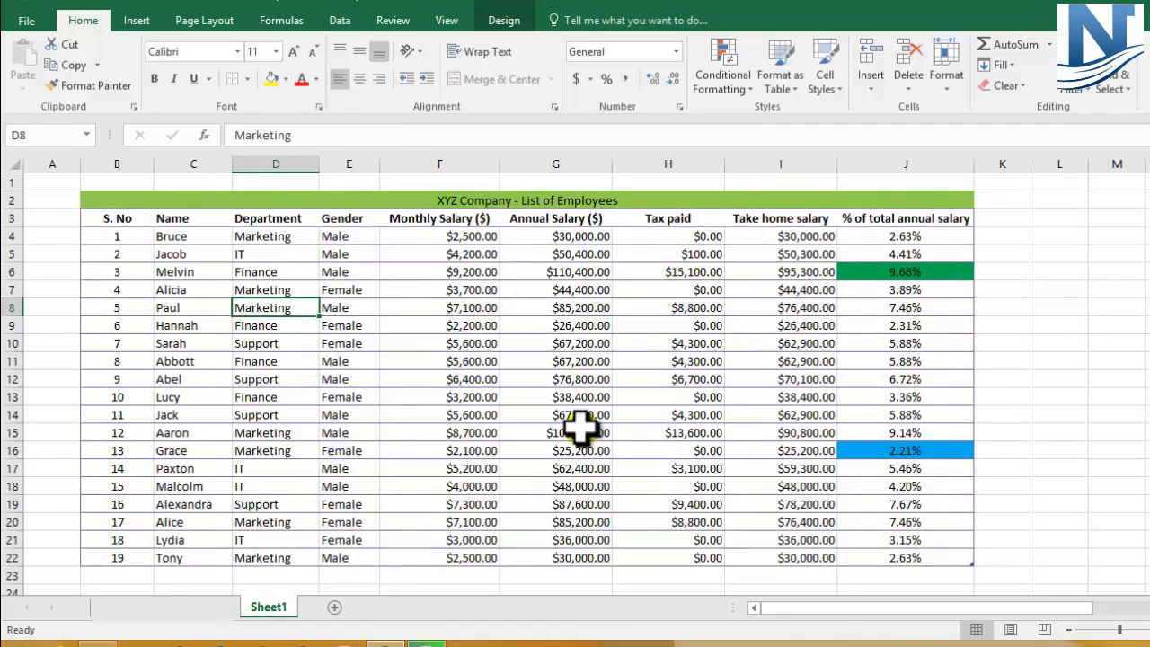
# Step: Clear the conditional formatting rules from the entire sheet to remove the highlights in the % of total annual salary column
pyautogui.click(925, 433)
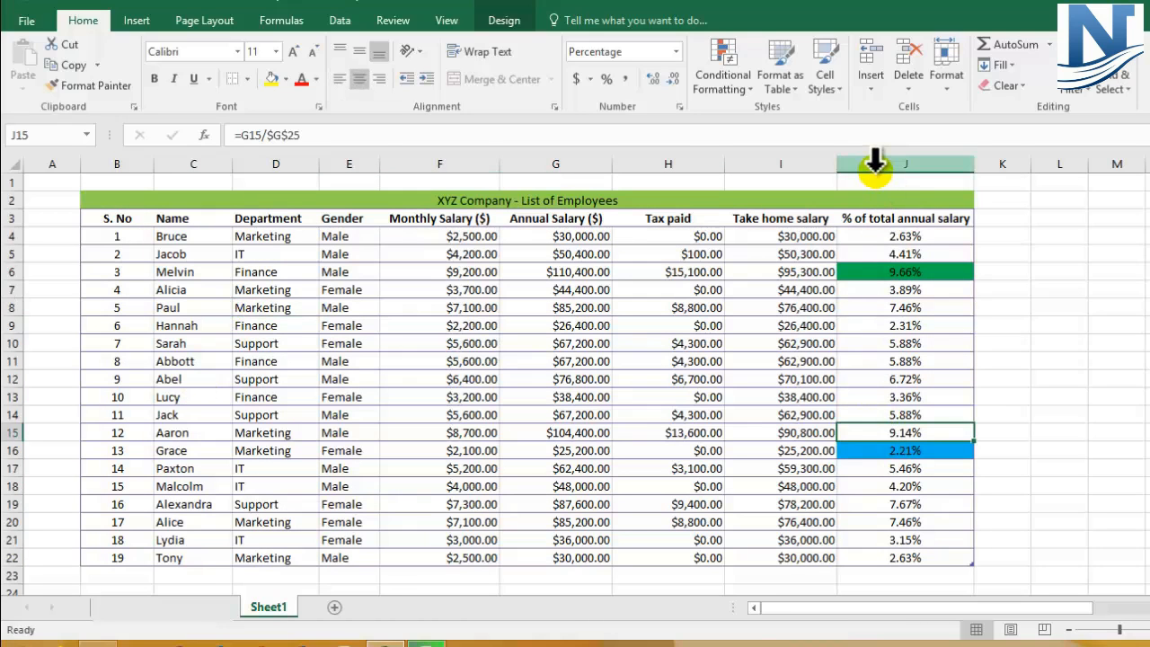
pyautogui.click(882, 269)
pyautogui.click(876, 447)
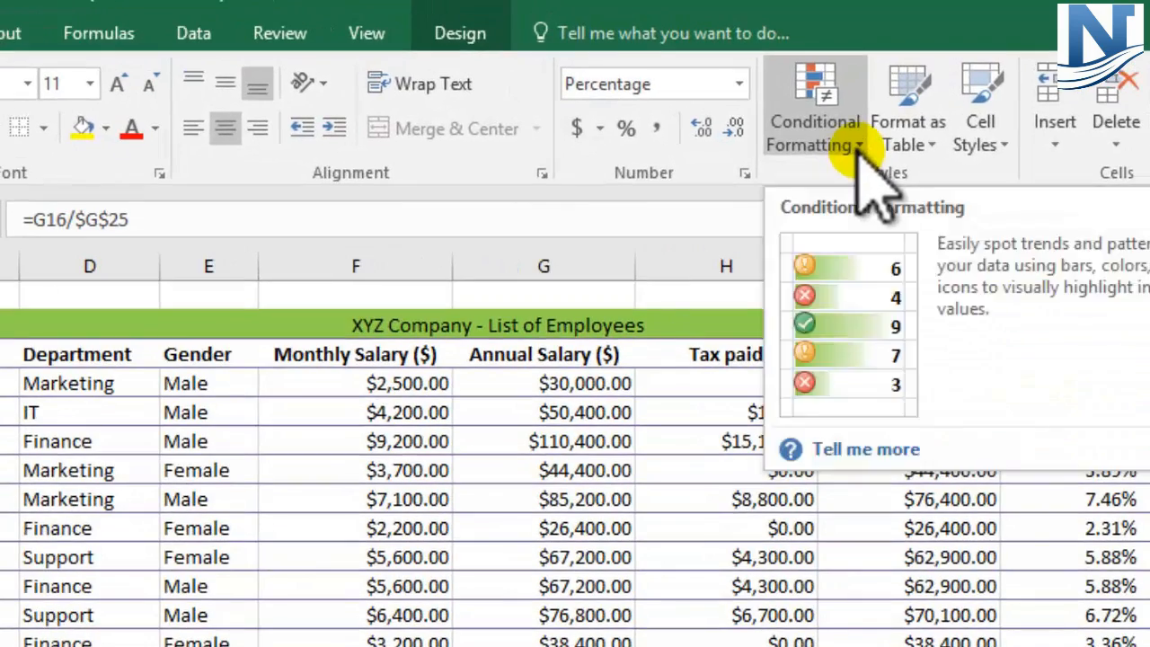
pyautogui.click(813, 128)
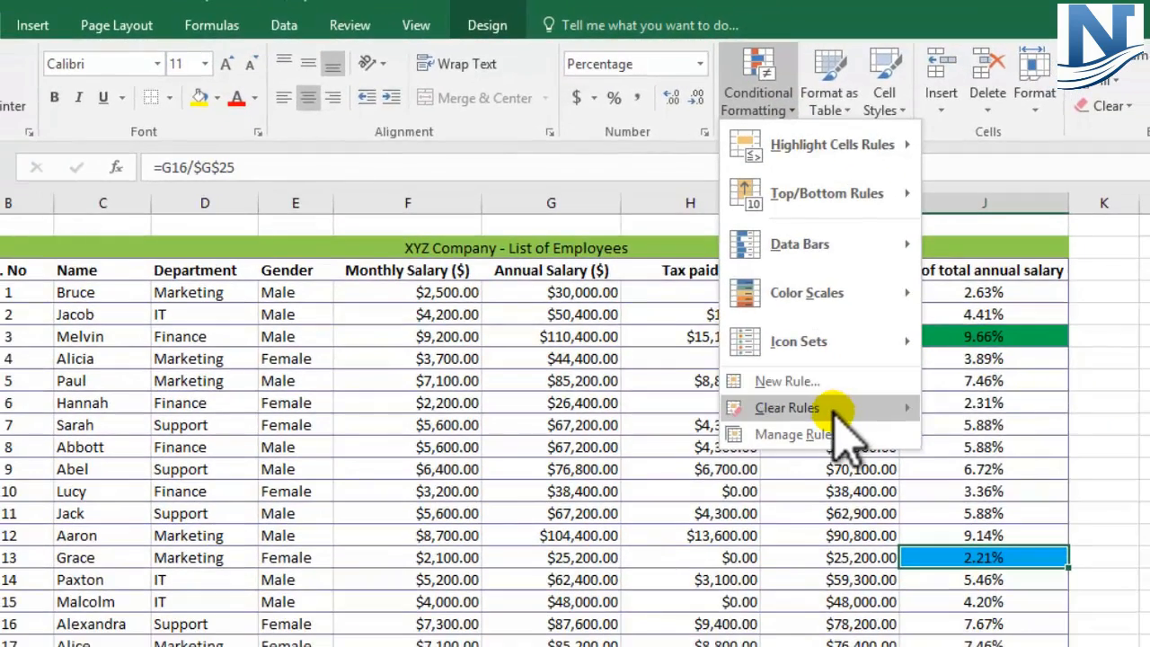
pyautogui.moveTo(898, 521)
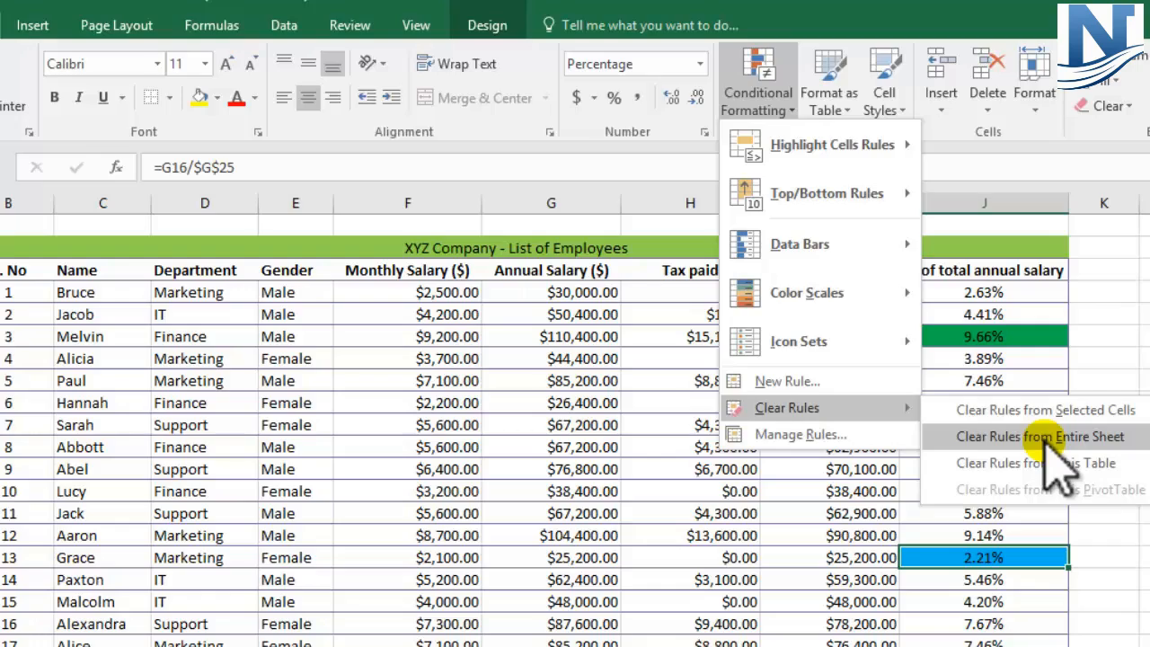
pyautogui.click(1042, 437)
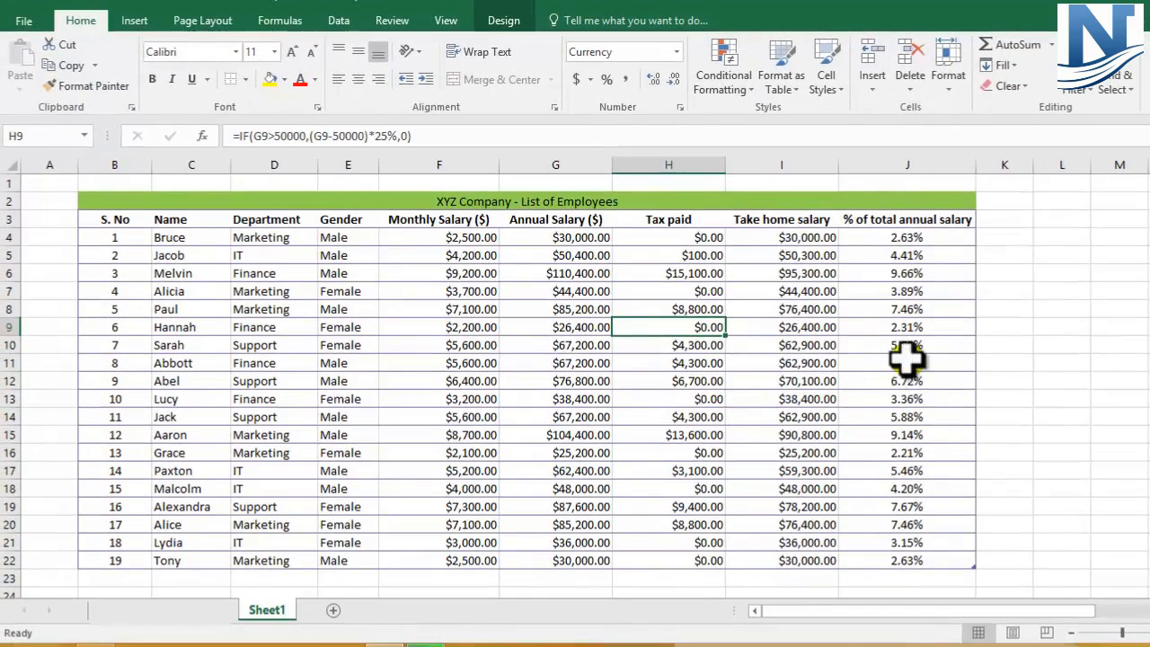
pyautogui.click(370, 415)
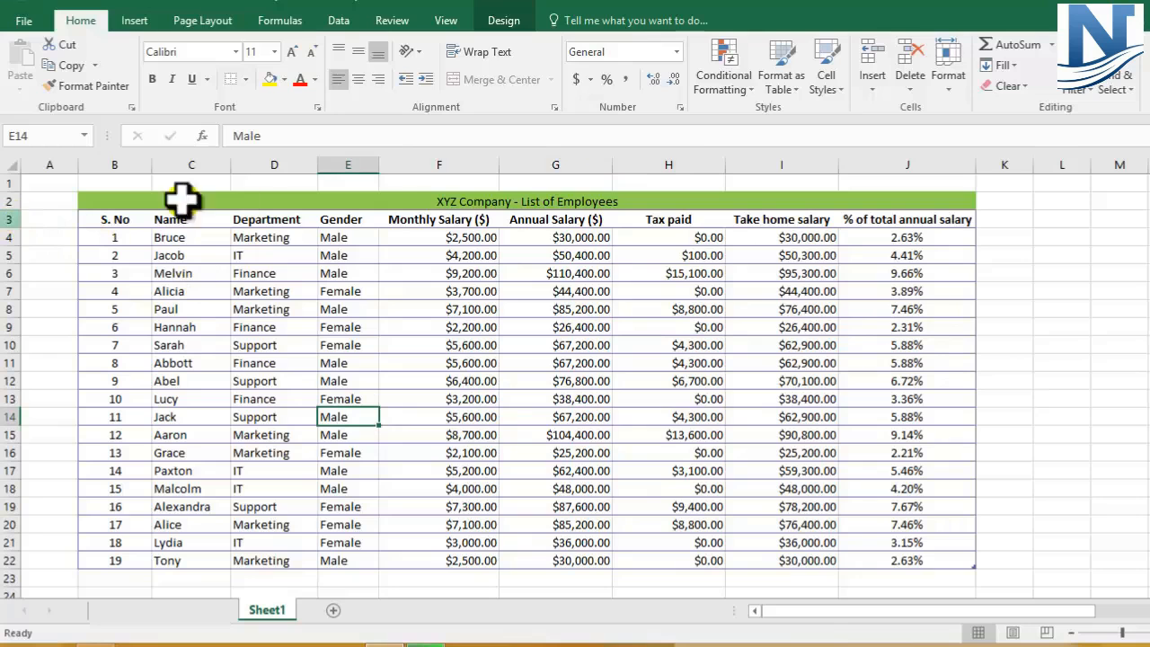
# Step: Narrow columns F through J, from Monthly Salary to % of total annual salary, to roughly the width of their figures
pyautogui.moveTo(469, 241); pyautogui.dragTo(453, 559)
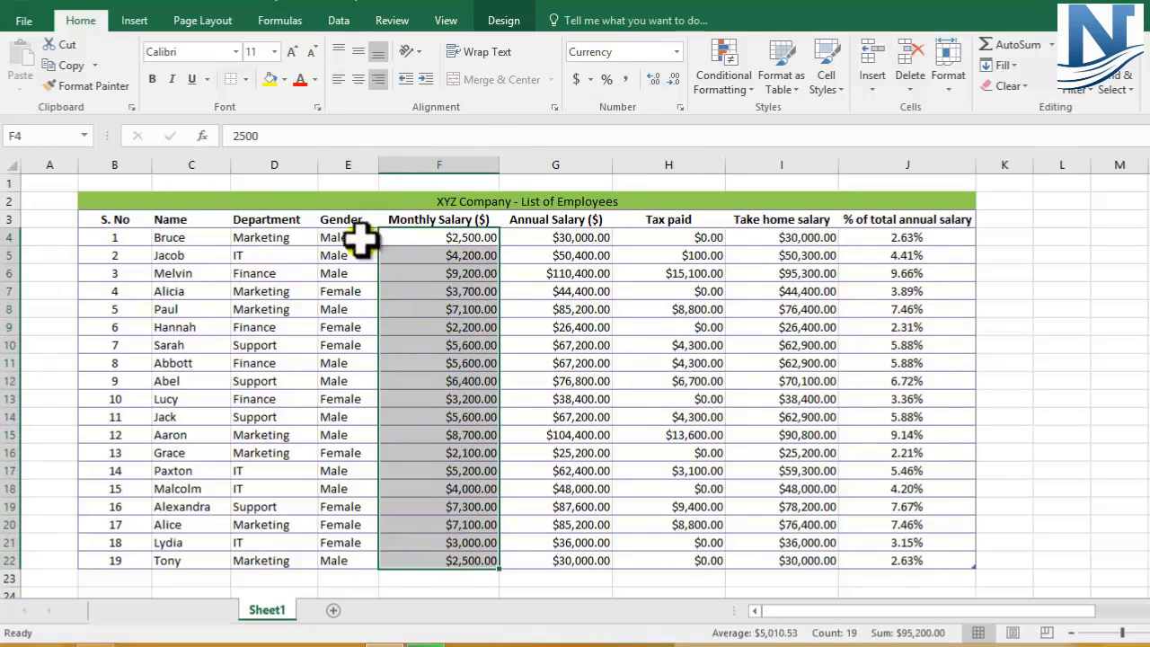
pyautogui.moveTo(398, 239); pyautogui.dragTo(409, 559)
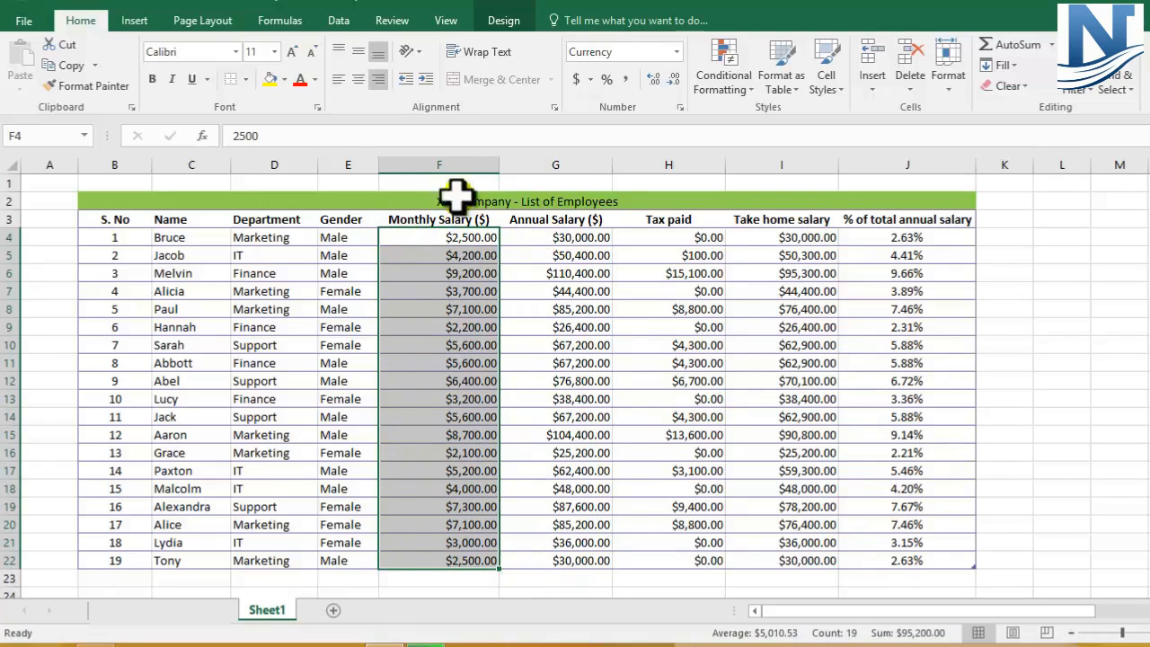
pyautogui.click(548, 290)
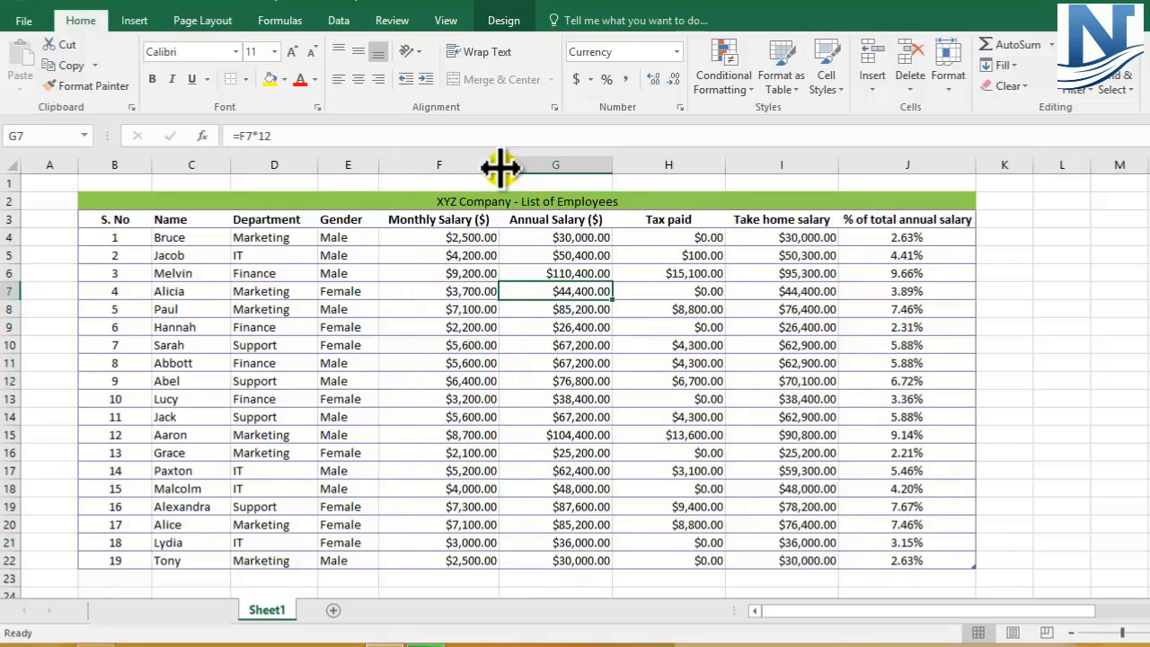
pyautogui.moveTo(497, 164); pyautogui.dragTo(497, 164)
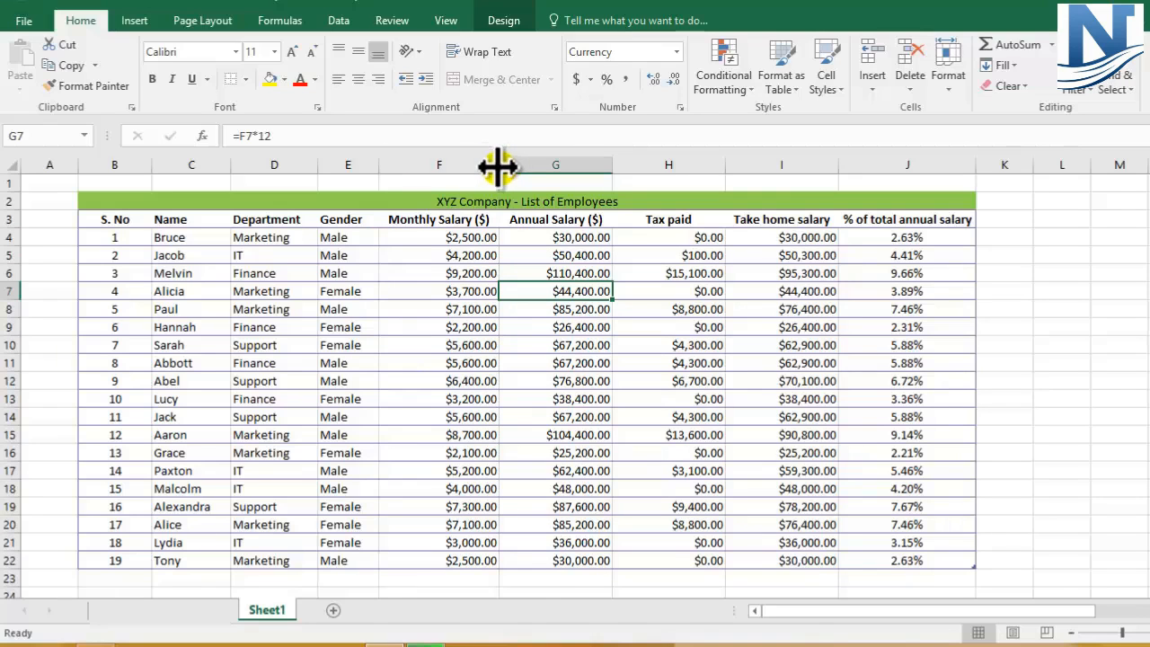
pyautogui.moveTo(497, 165); pyautogui.dragTo(446, 176)
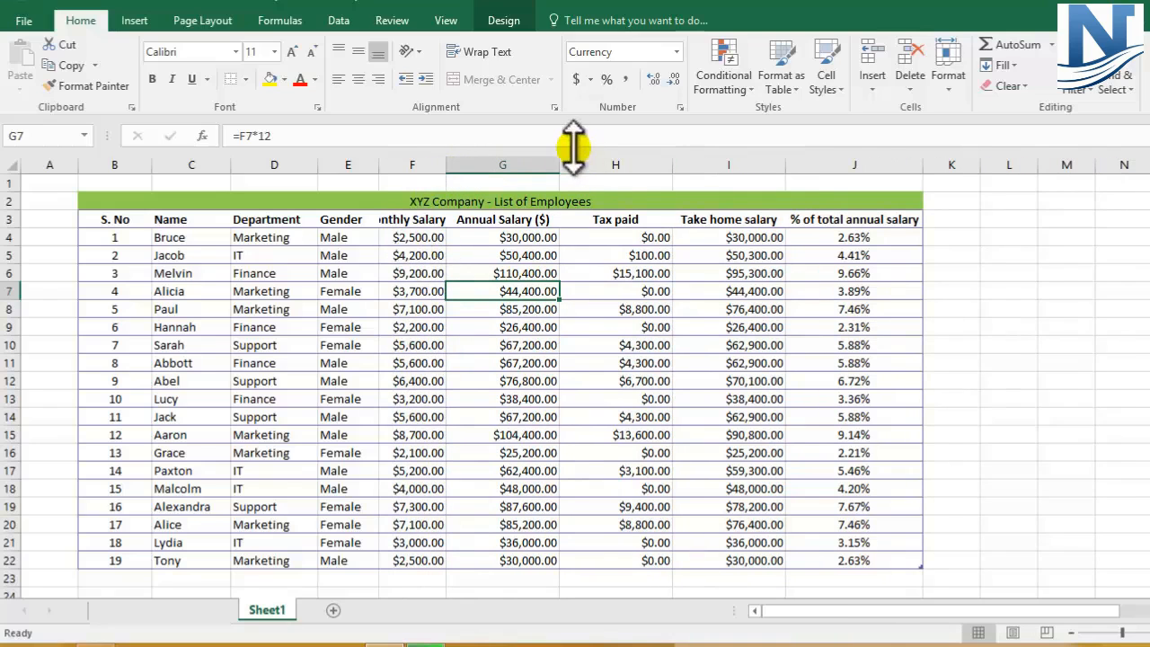
pyautogui.moveTo(557, 164); pyautogui.dragTo(521, 171)
pyautogui.moveTo(634, 165); pyautogui.dragTo(588, 186)
pyautogui.moveTo(700, 164); pyautogui.dragTo(662, 177)
pyautogui.moveTo(804, 164); pyautogui.dragTo(744, 174)
pyautogui.click(930, 310)
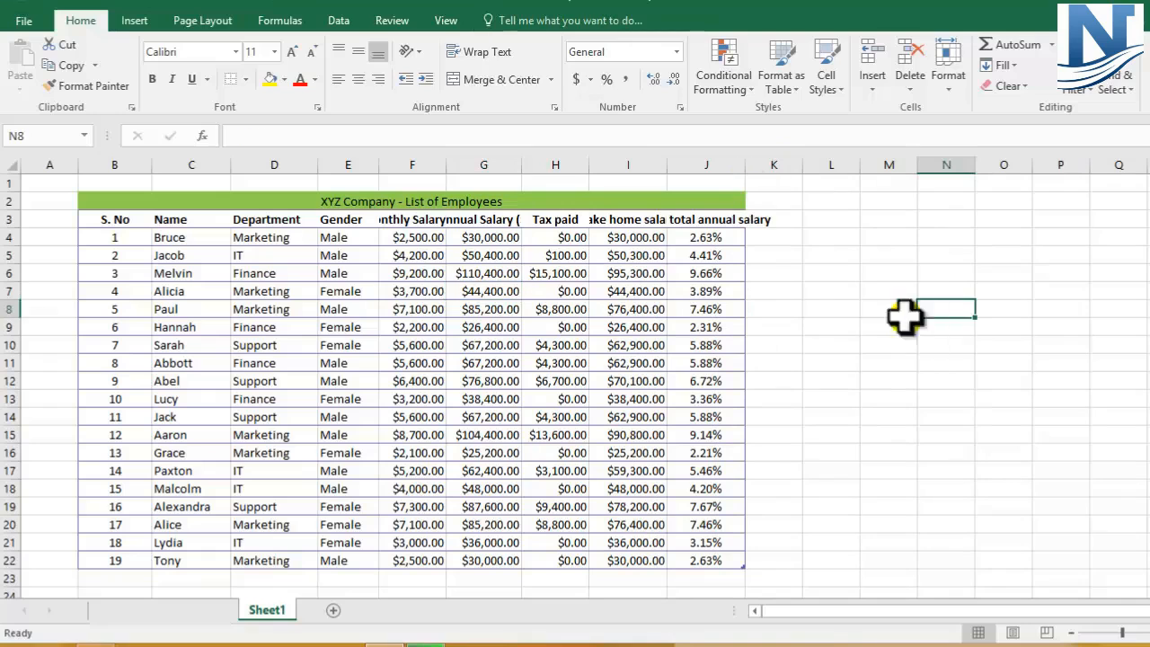
# Step: Wrap the text in the header cells F3:J3, from Monthly Salary to % of total annual salary
pyautogui.click(392, 221)
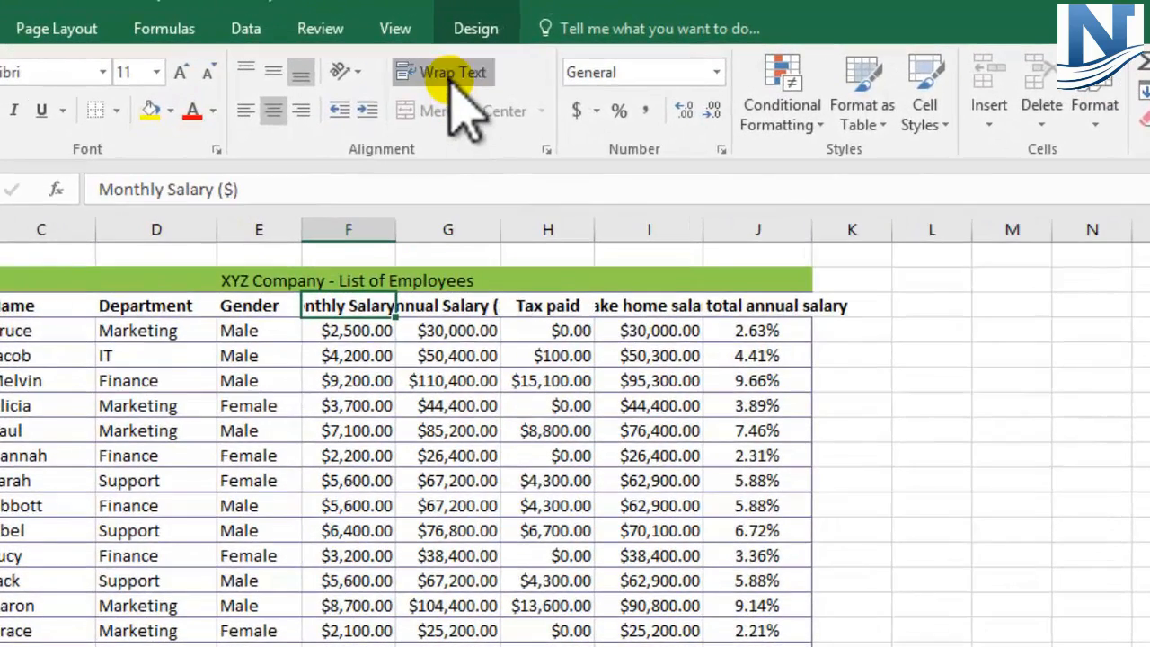
pyautogui.click(451, 72)
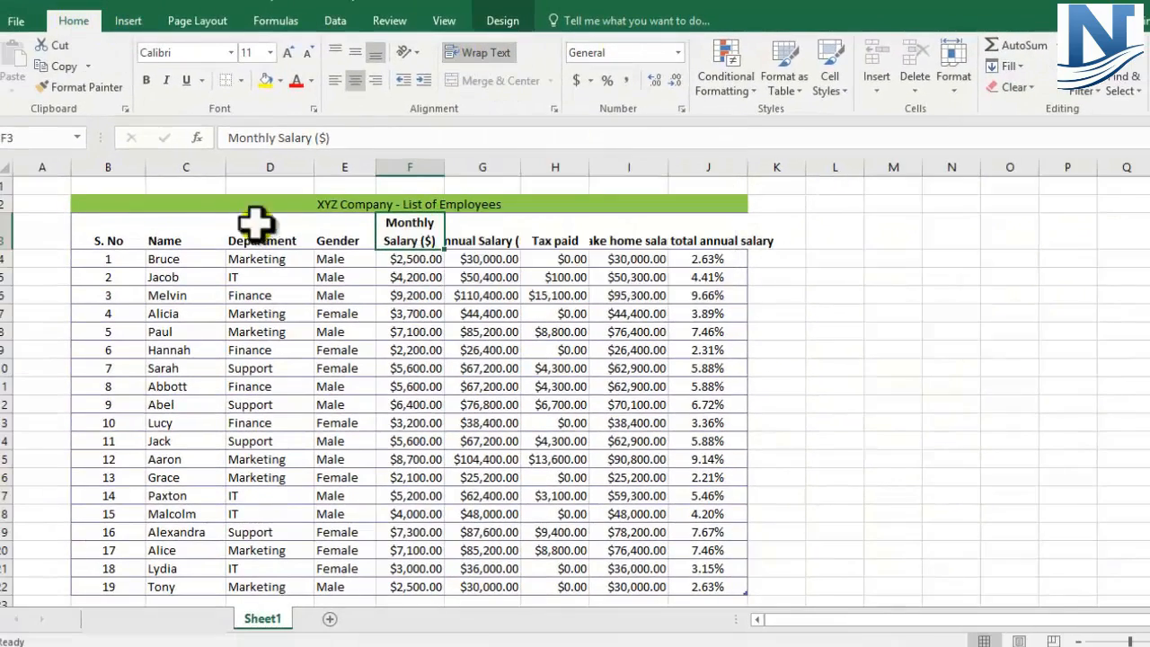
pyautogui.click(3, 232)
pyautogui.click(413, 241)
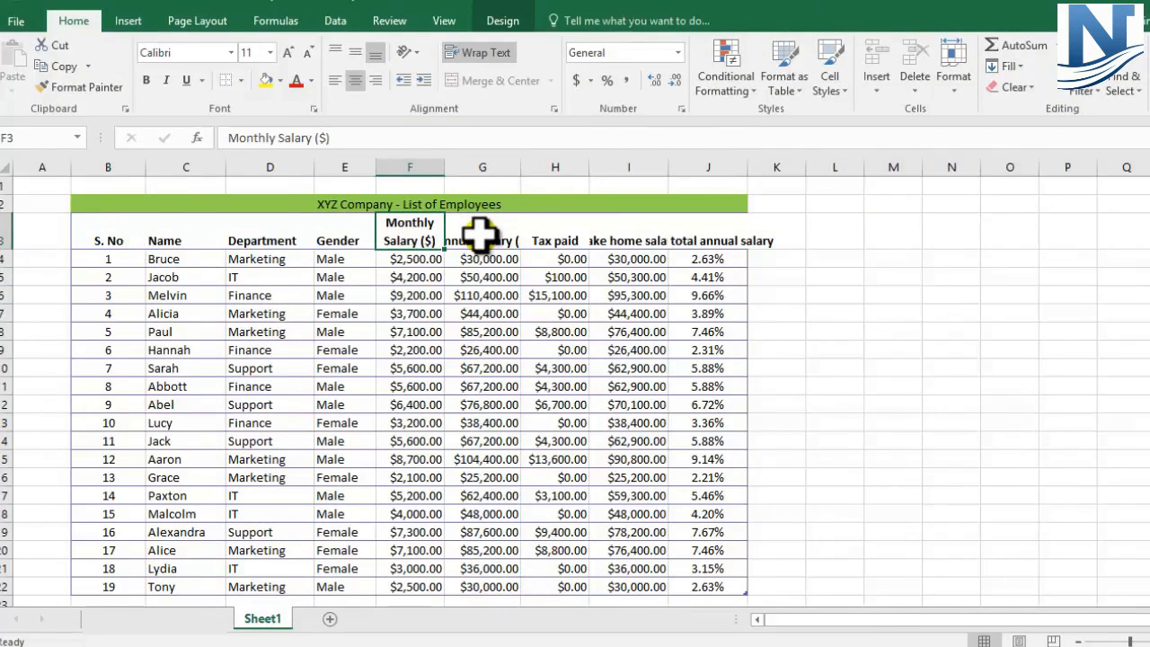
pyautogui.click(482, 236)
pyautogui.moveTo(524, 235); pyautogui.dragTo(709, 236)
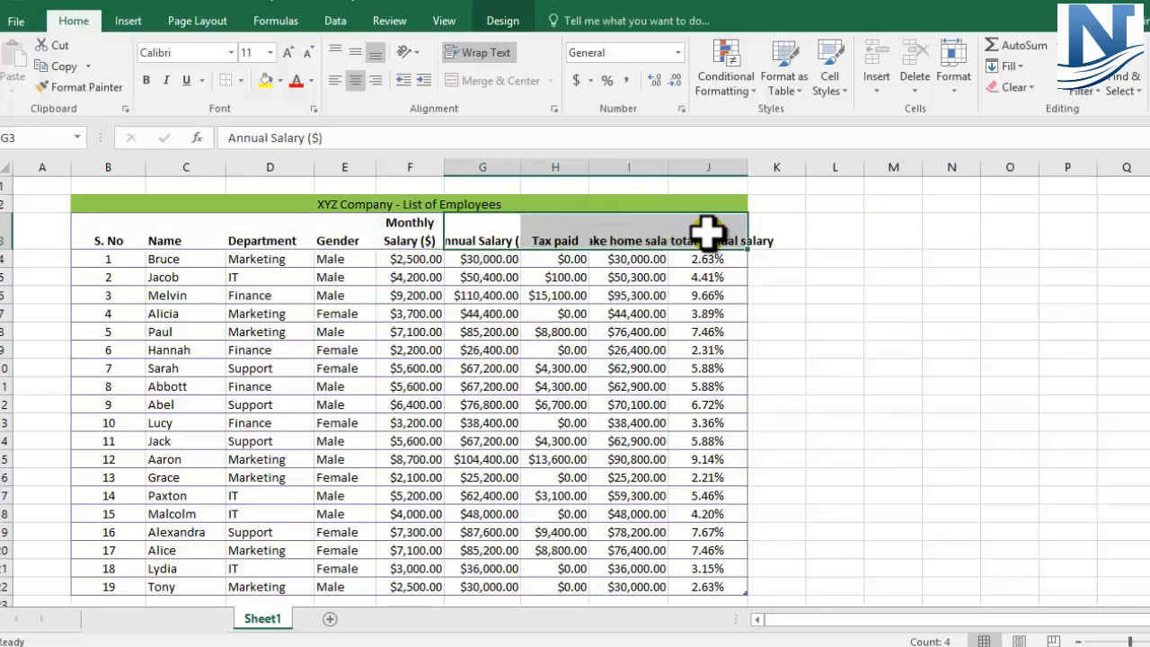
pyautogui.click(484, 54)
pyautogui.click(827, 343)
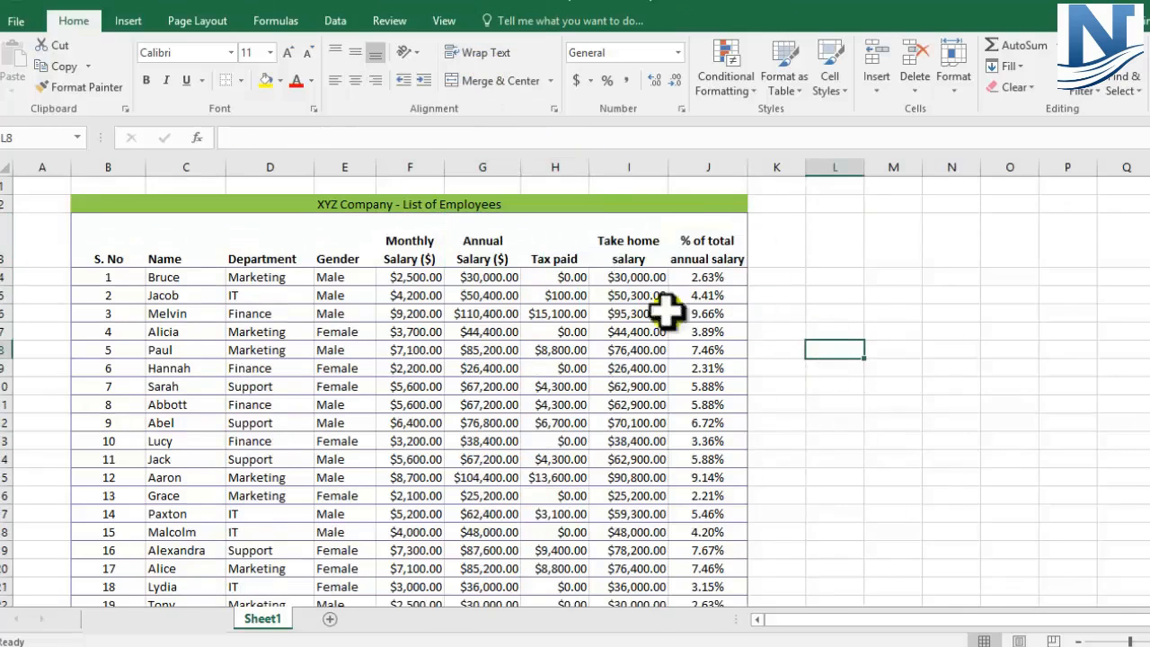
# Step: Middle-align the header row B3:J3 vertically and fill it with a light purple theme color
pyautogui.moveTo(133, 249); pyautogui.dragTo(699, 241)
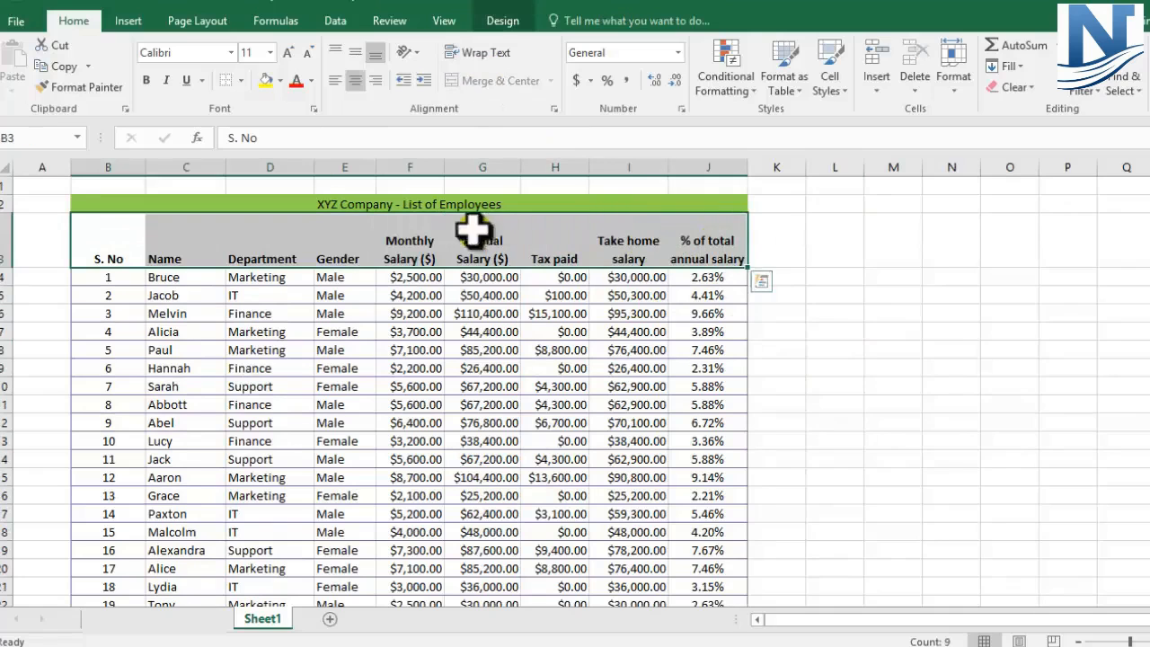
pyautogui.click(357, 56)
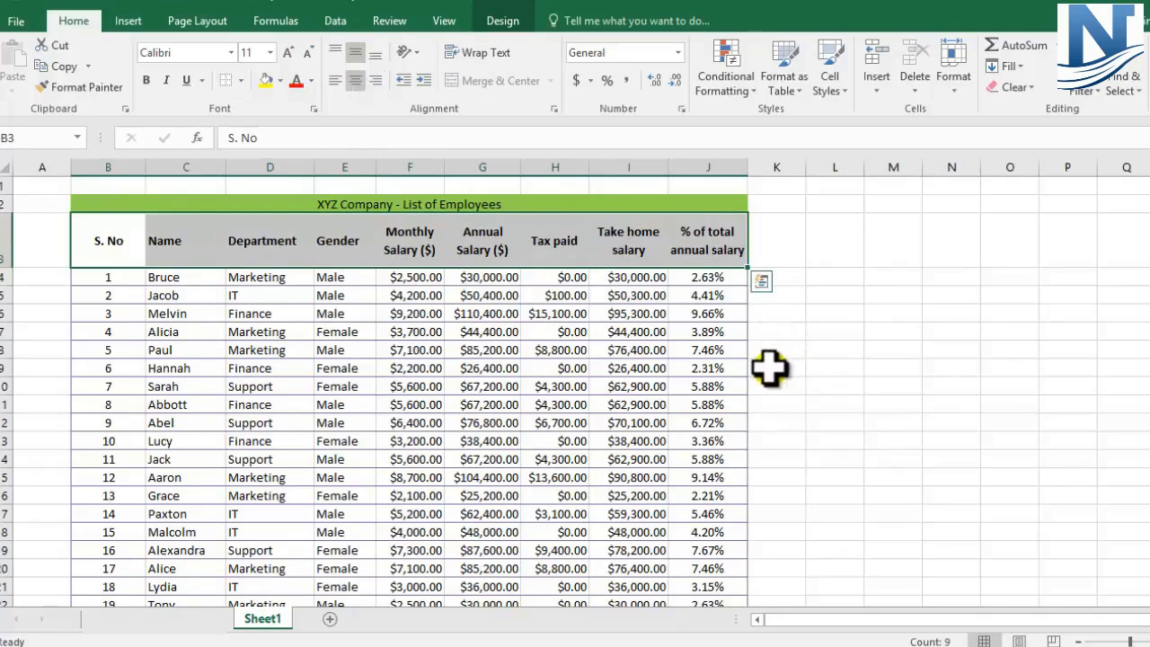
pyautogui.click(282, 80)
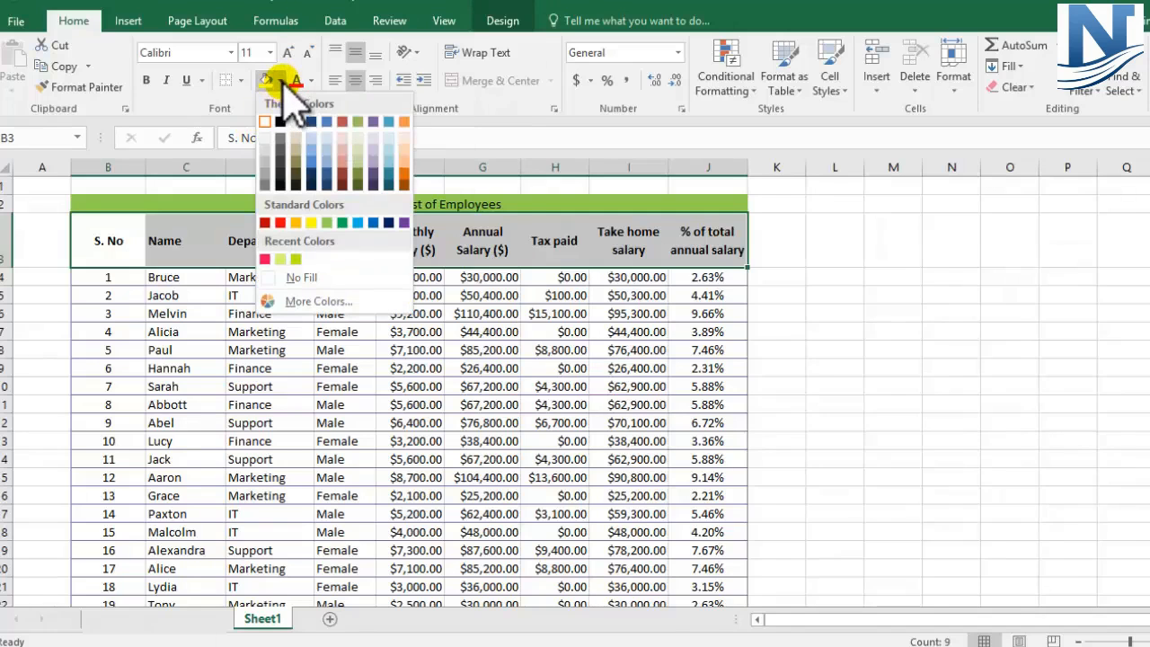
pyautogui.click(372, 150)
pyautogui.click(804, 280)
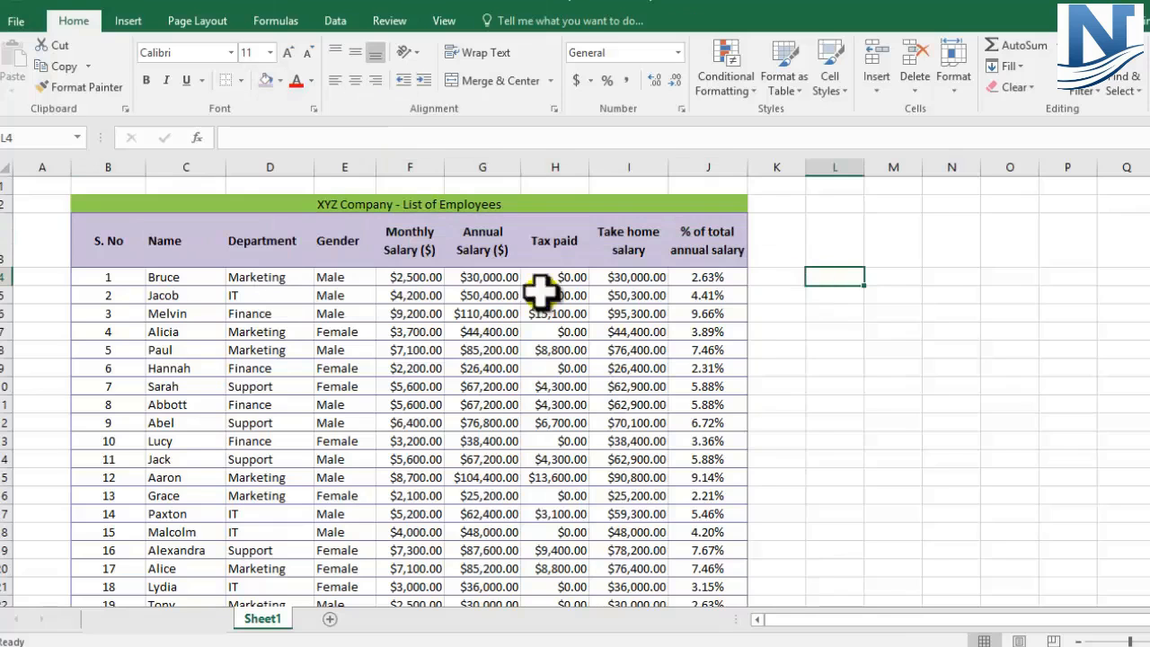
# Step: Try to show the first employee's monthly salary in F4 without decimal places
pyautogui.scroll(-2, 460, 297)
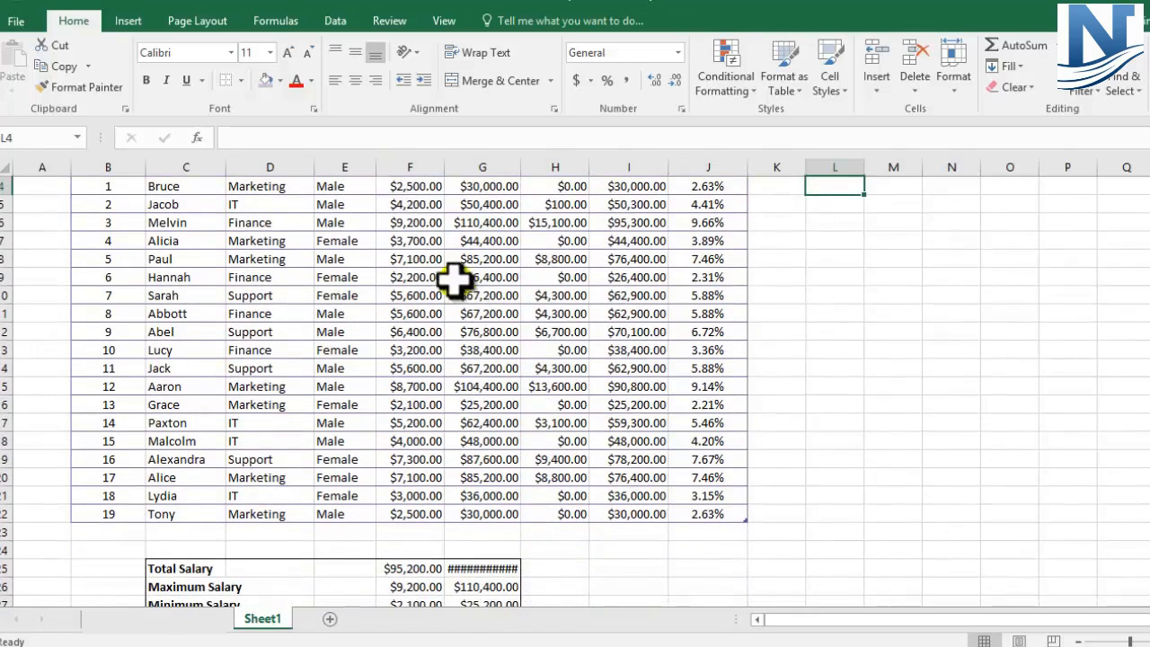
pyautogui.click(406, 188)
pyautogui.scroll(1, 448, 315)
pyautogui.scroll(2, 449, 314)
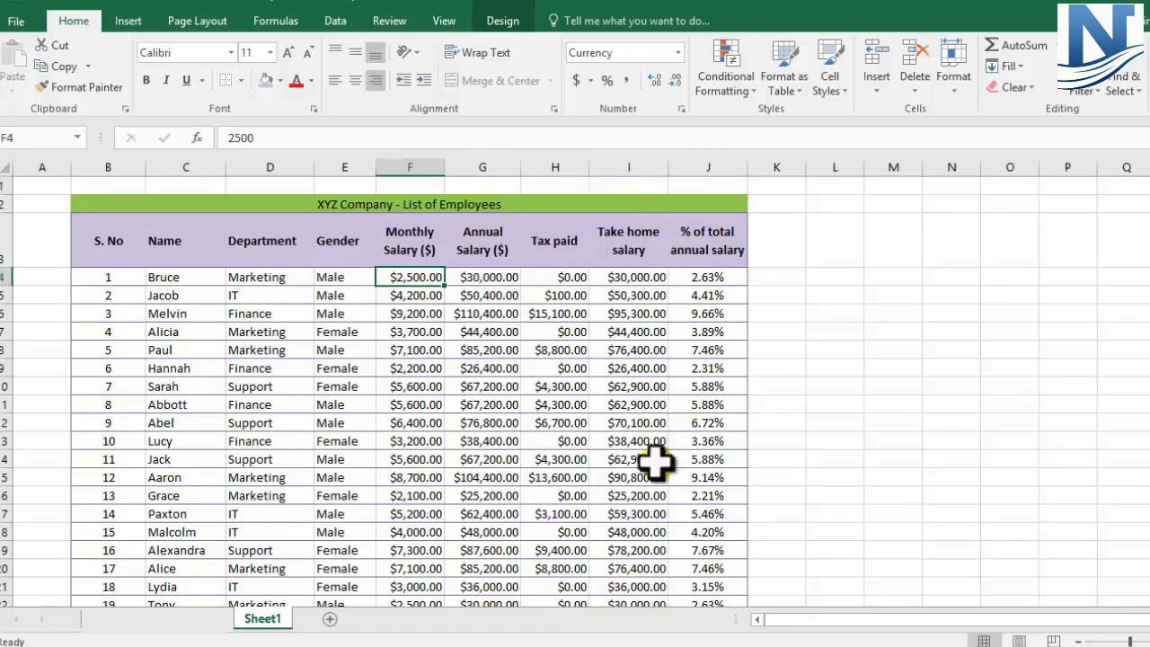
pyautogui.scroll(-1, 547, 563)
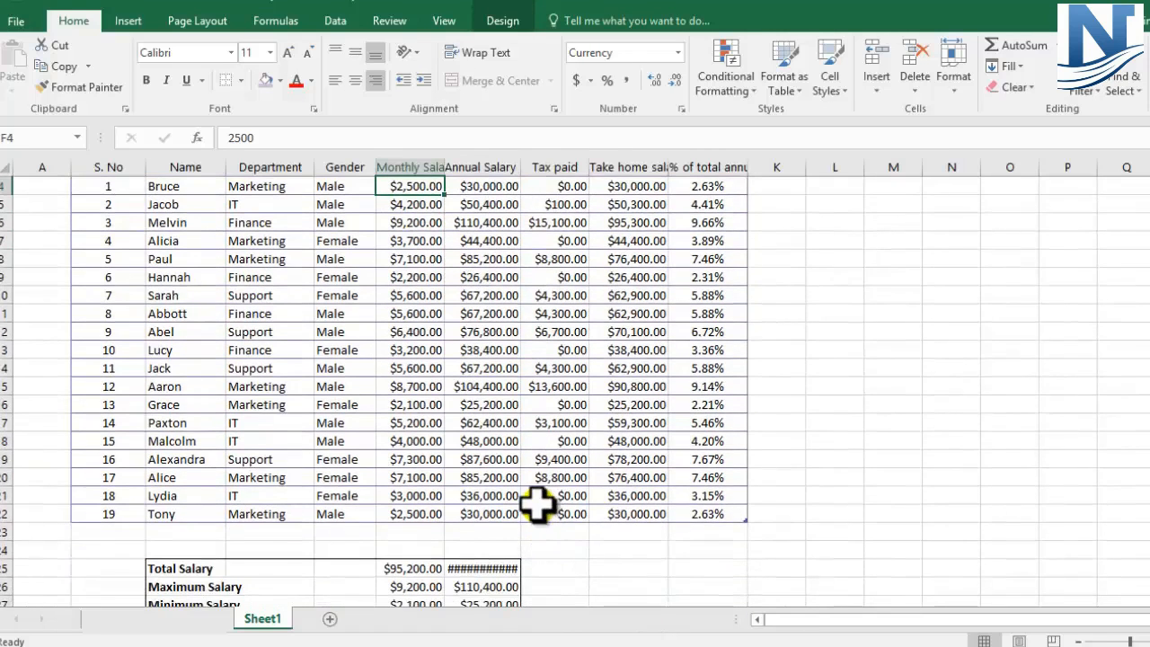
pyautogui.scroll(1, 537, 506)
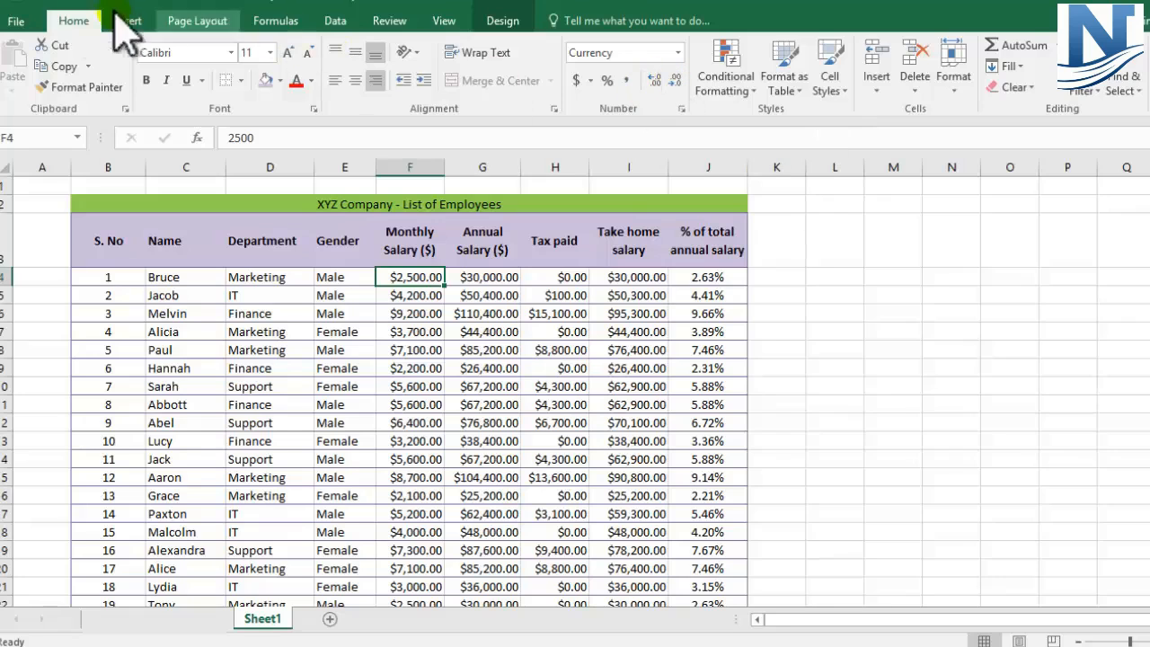
pyautogui.click(676, 81)
pyautogui.click(434, 351)
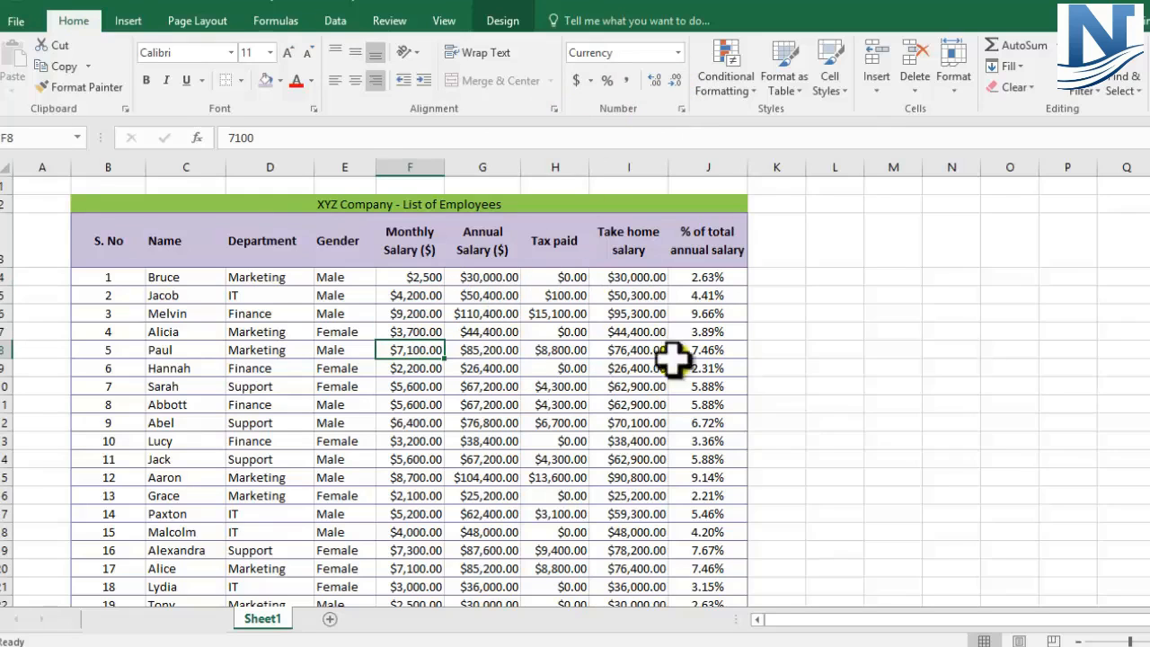
pyautogui.moveTo(411, 277); pyautogui.dragTo(617, 554)
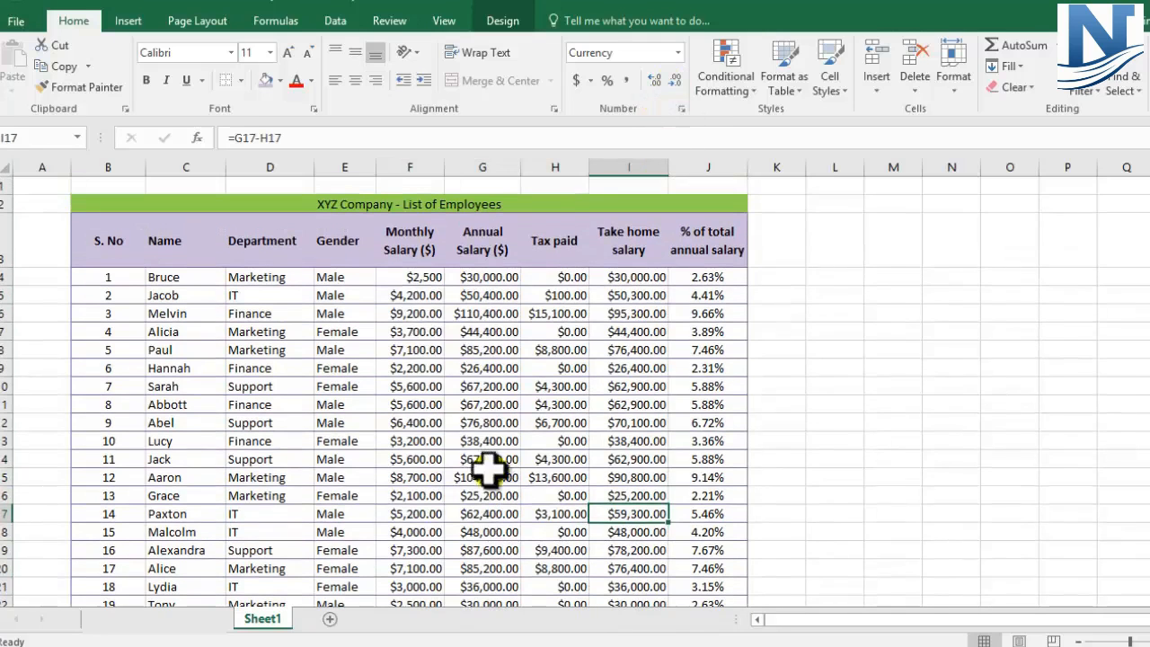
pyautogui.click(411, 275)
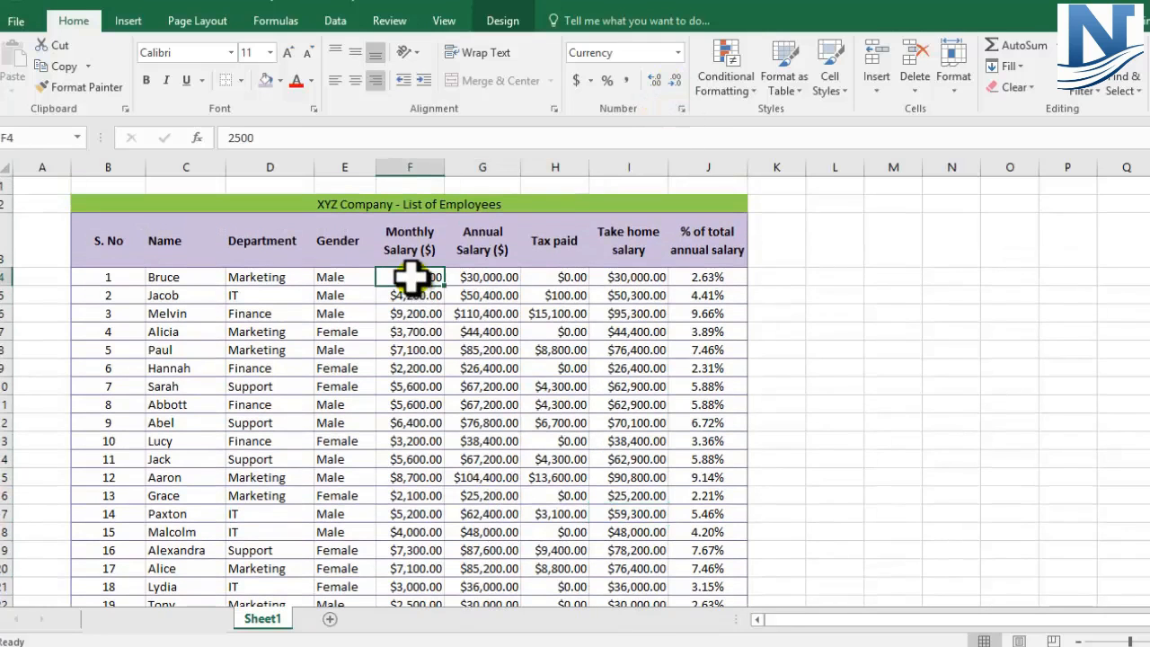
pyautogui.click(449, 293)
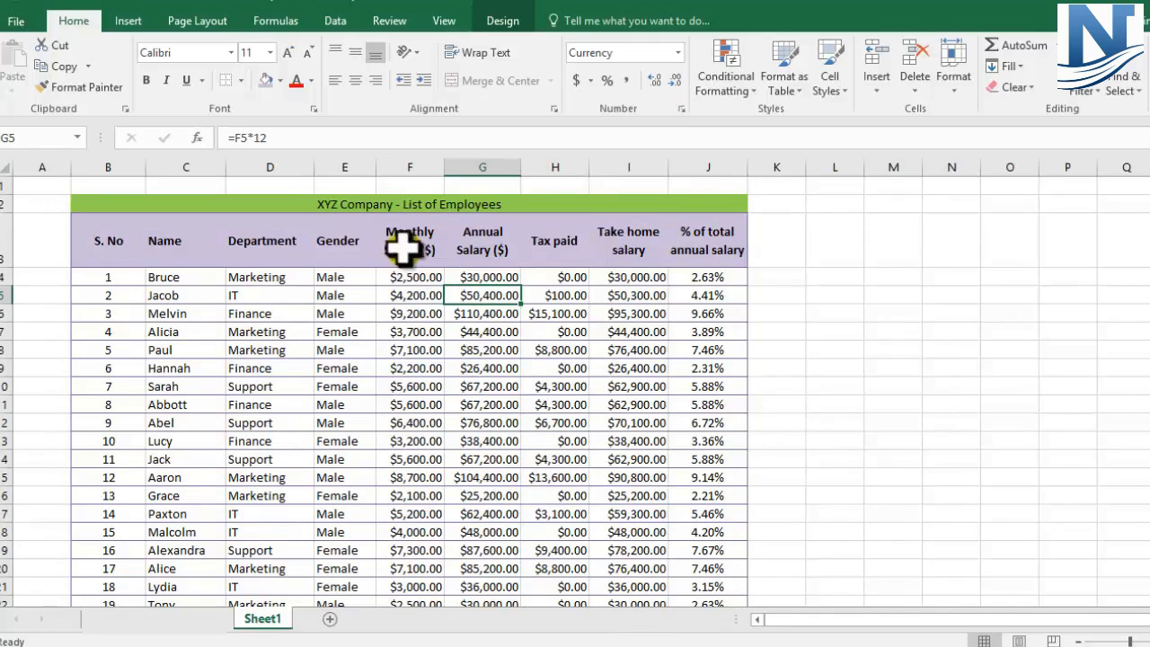
# Step: Remove the decimal places from the Monthly Salary, Annual Salary, Tax paid and Take home salary figures in F4:I22
pyautogui.scroll(-1, 426, 269)
pyautogui.moveTo(410, 188); pyautogui.dragTo(618, 509)
pyautogui.click(675, 80)
pyautogui.click(675, 80)
pyautogui.scroll(2, 539, 367)
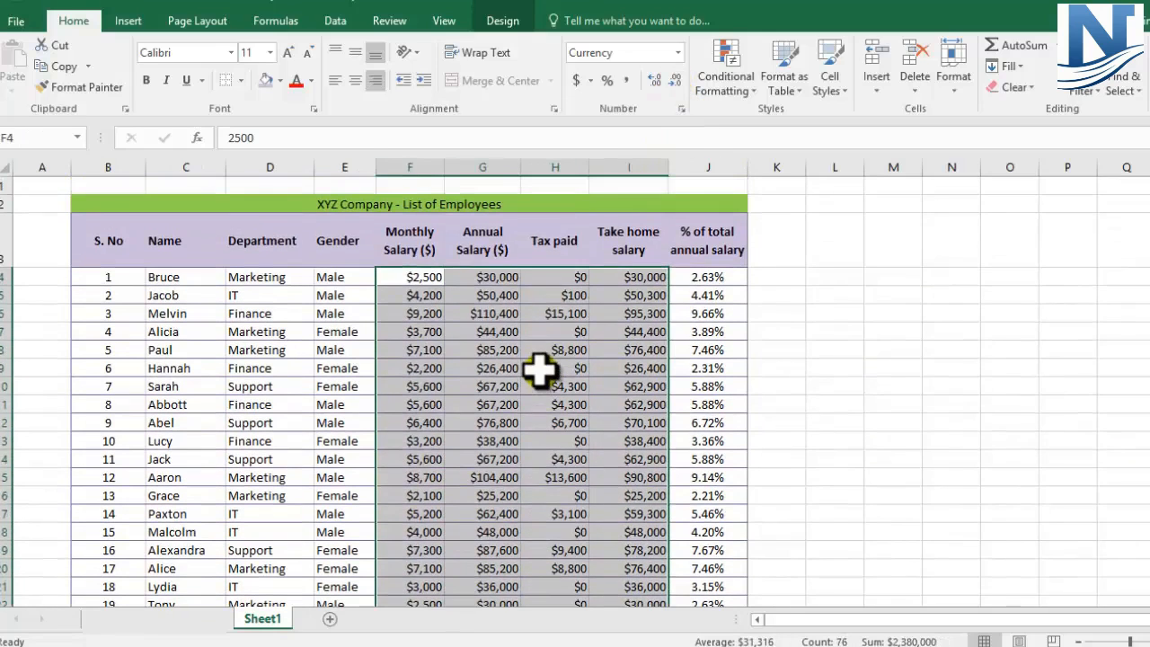
pyautogui.click(539, 367)
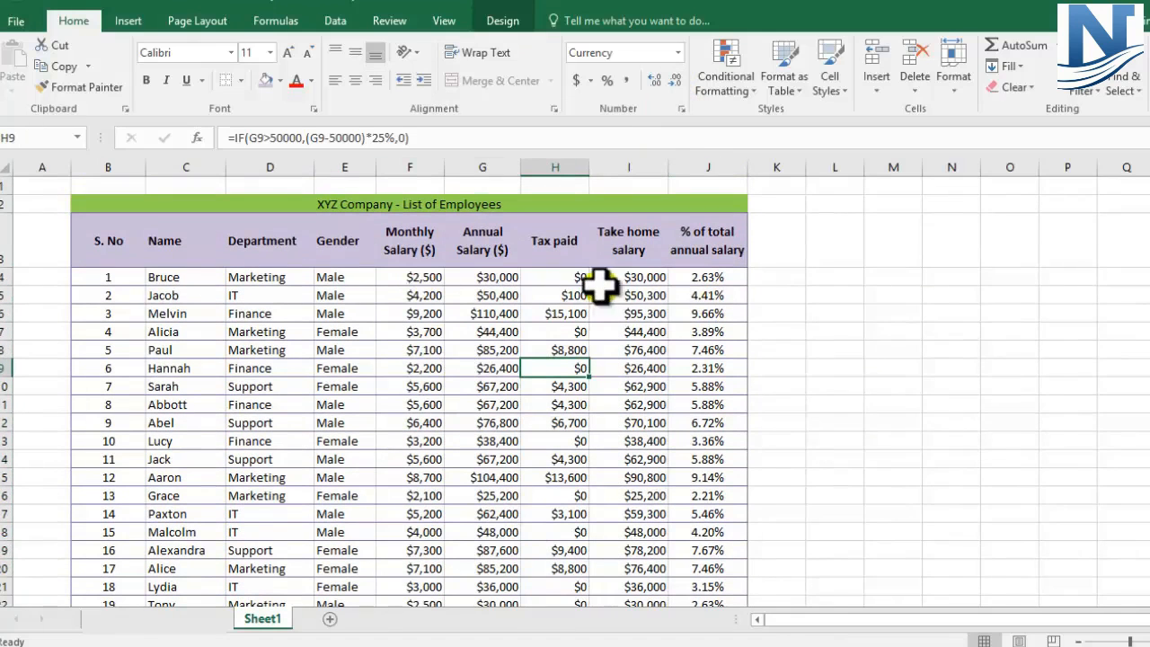
pyautogui.click(632, 281)
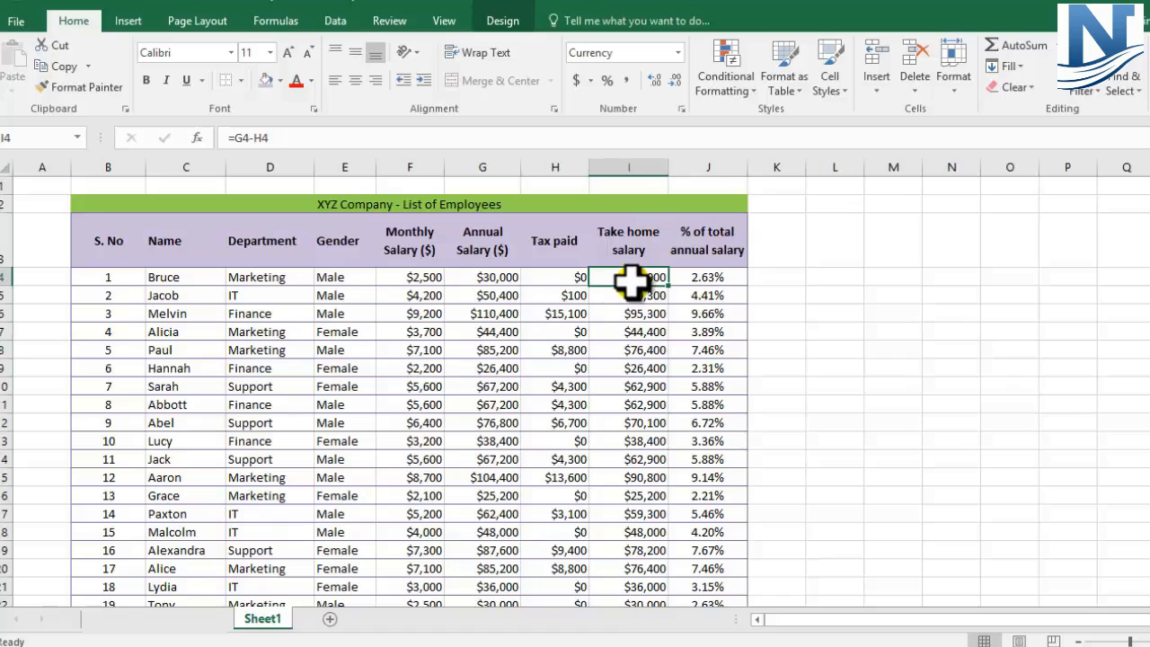
# Step: Apply the purple Table Style Medium 5 to the employee table, from the header row through the last employee (B3:J22)
pyautogui.click(111, 239)
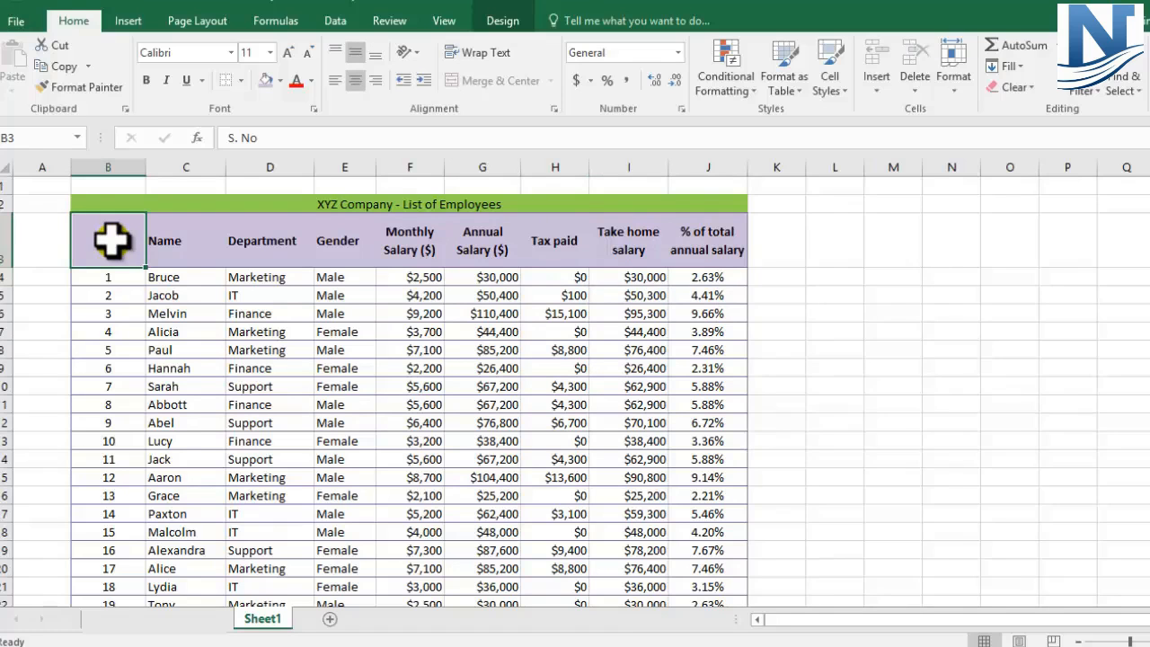
pyautogui.moveTo(111, 239); pyautogui.dragTo(718, 565)
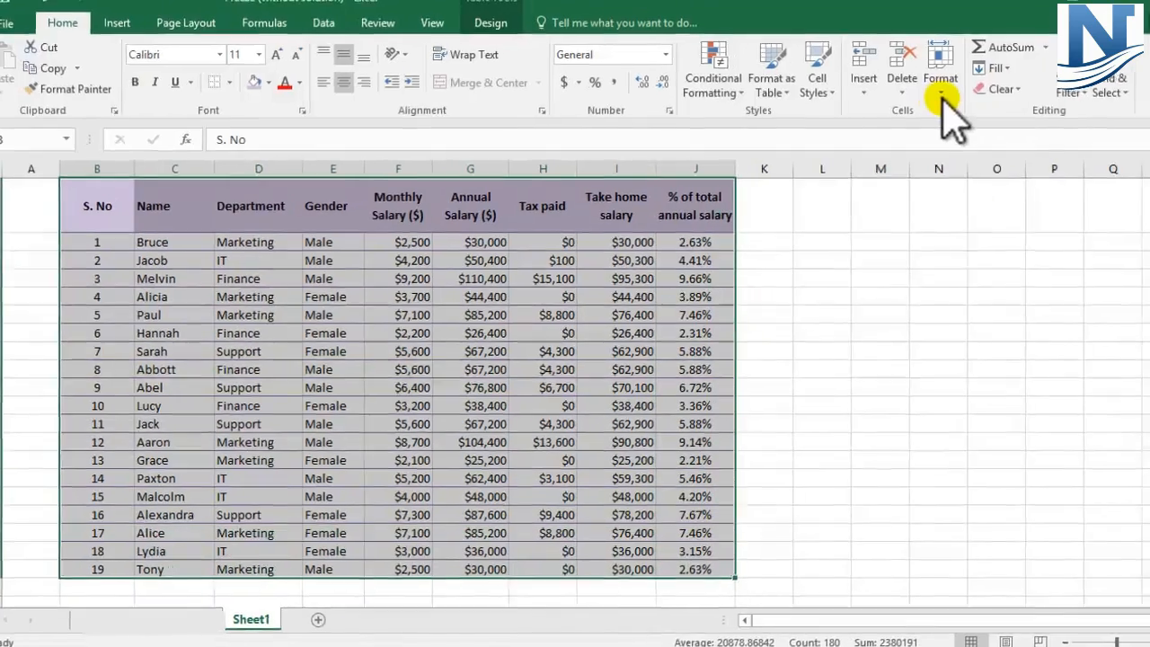
pyautogui.click(940, 83)
pyautogui.click(778, 90)
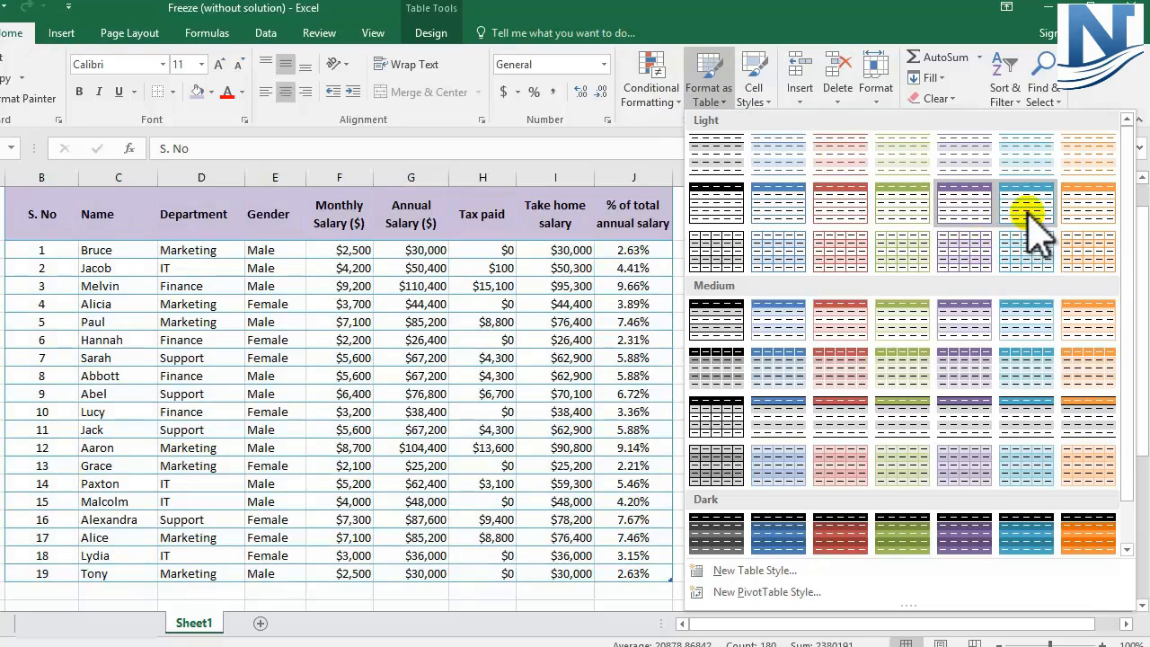
pyautogui.click(951, 328)
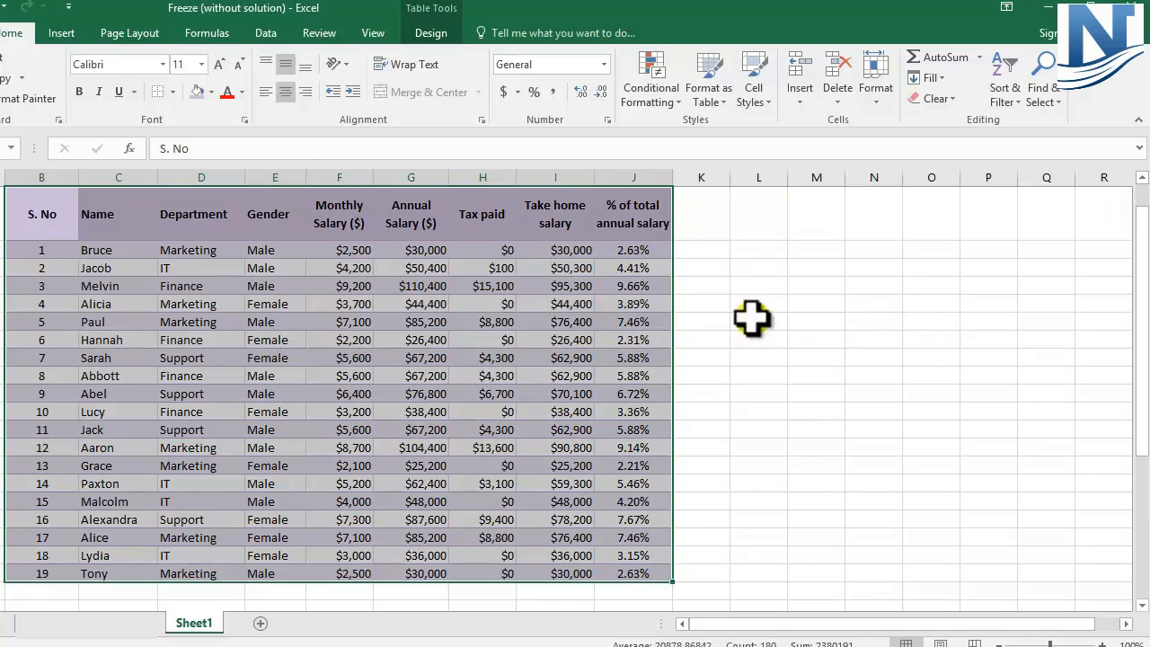
pyautogui.click(718, 99)
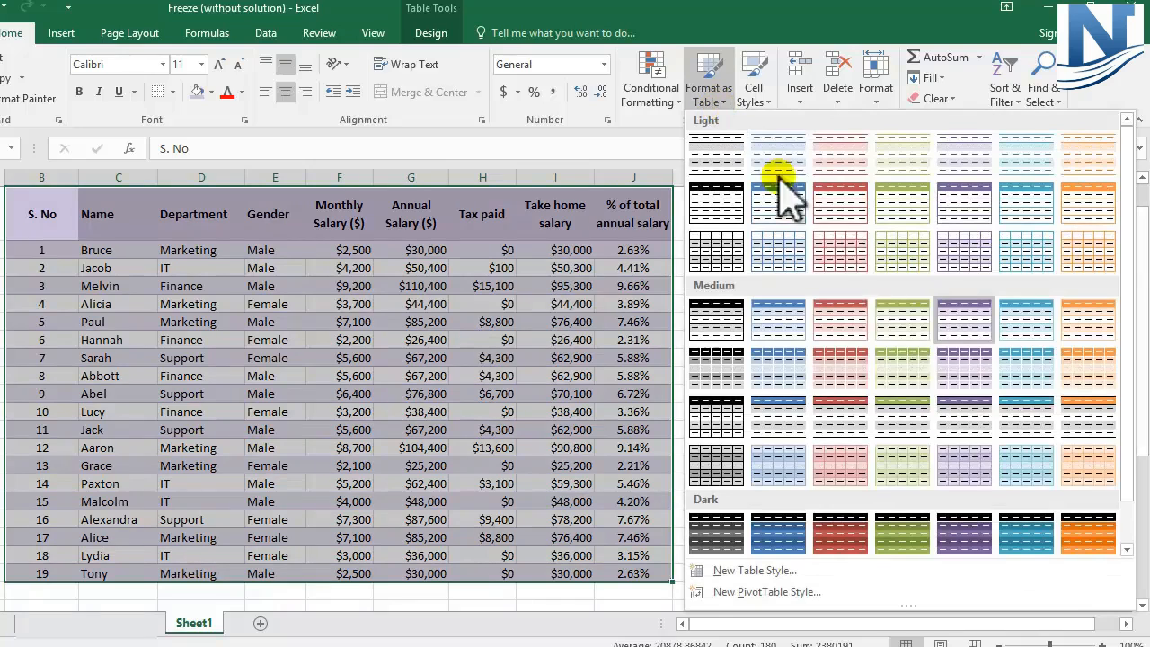
pyautogui.press('Escape')
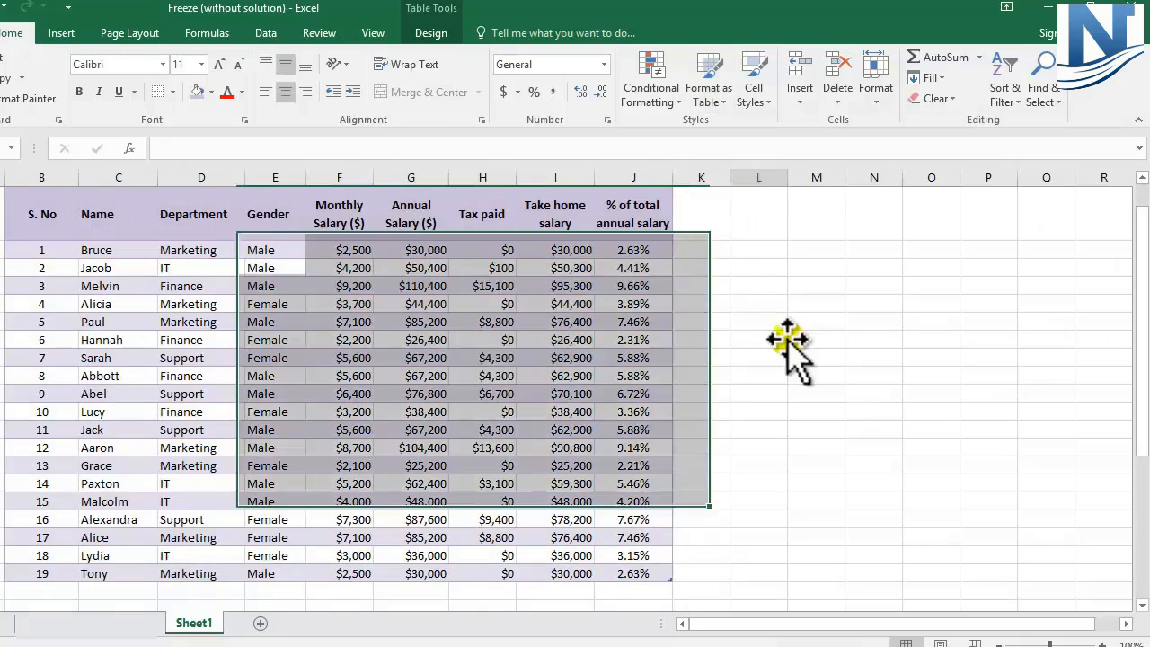
pyautogui.click(780, 336)
pyautogui.scroll(1, 780, 340)
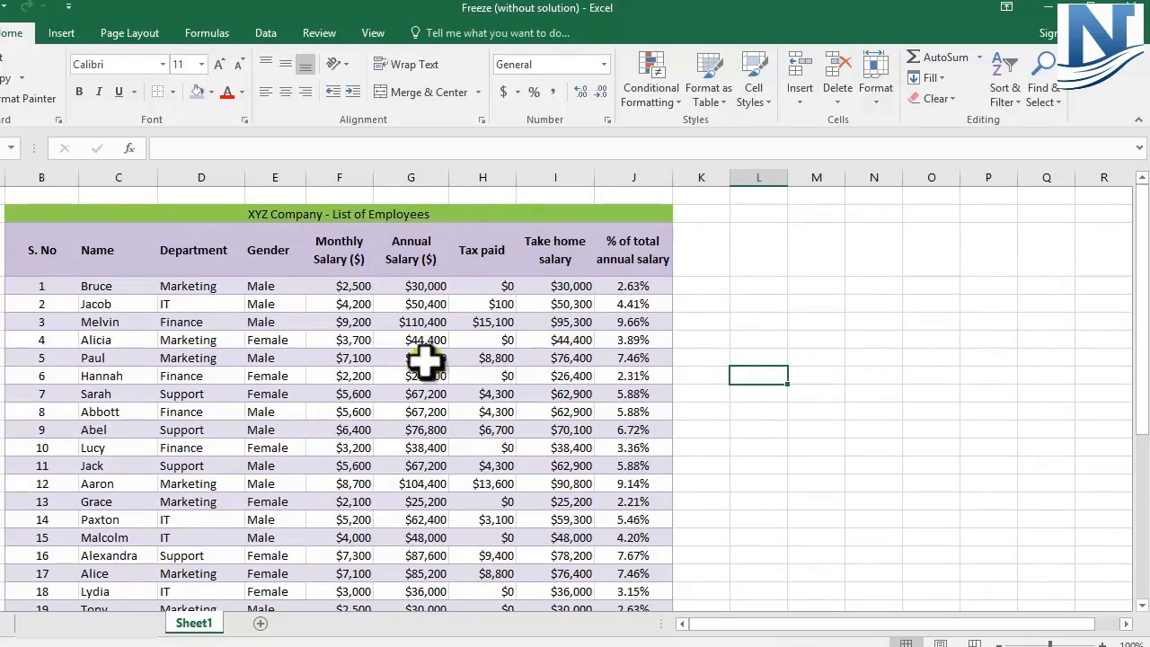
# Step: Widen column G slightly so that the annual Total Salary in the summary block fits in its cell
pyautogui.scroll(-2, 347, 300)
pyautogui.scroll(-3, 350, 304)
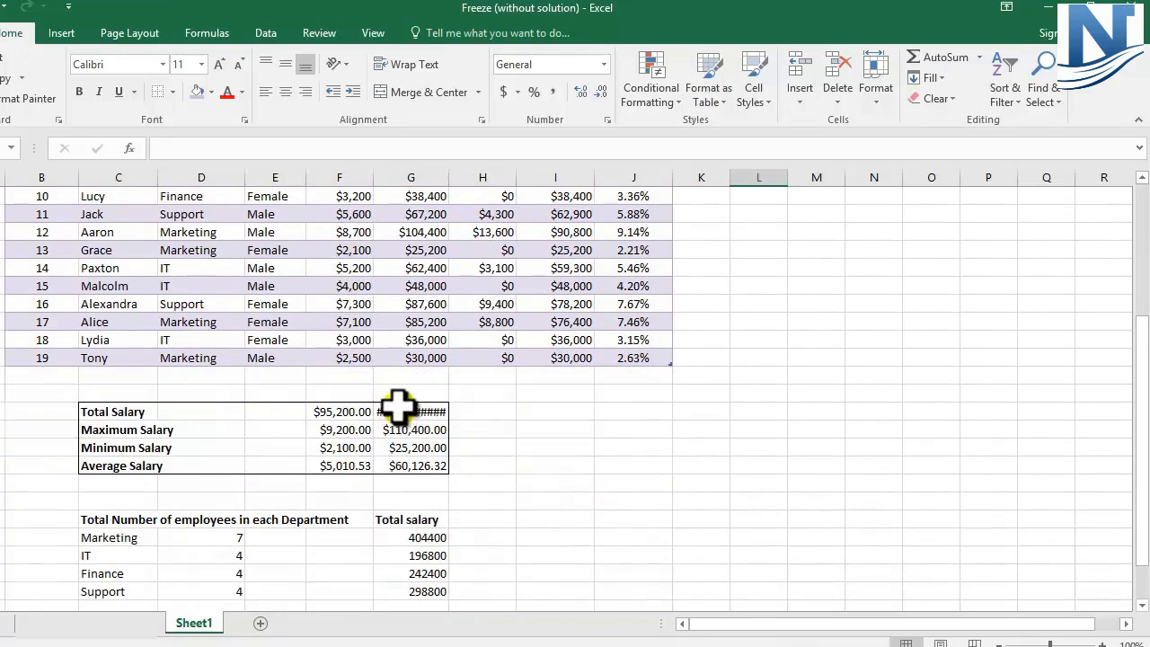
pyautogui.click(411, 411)
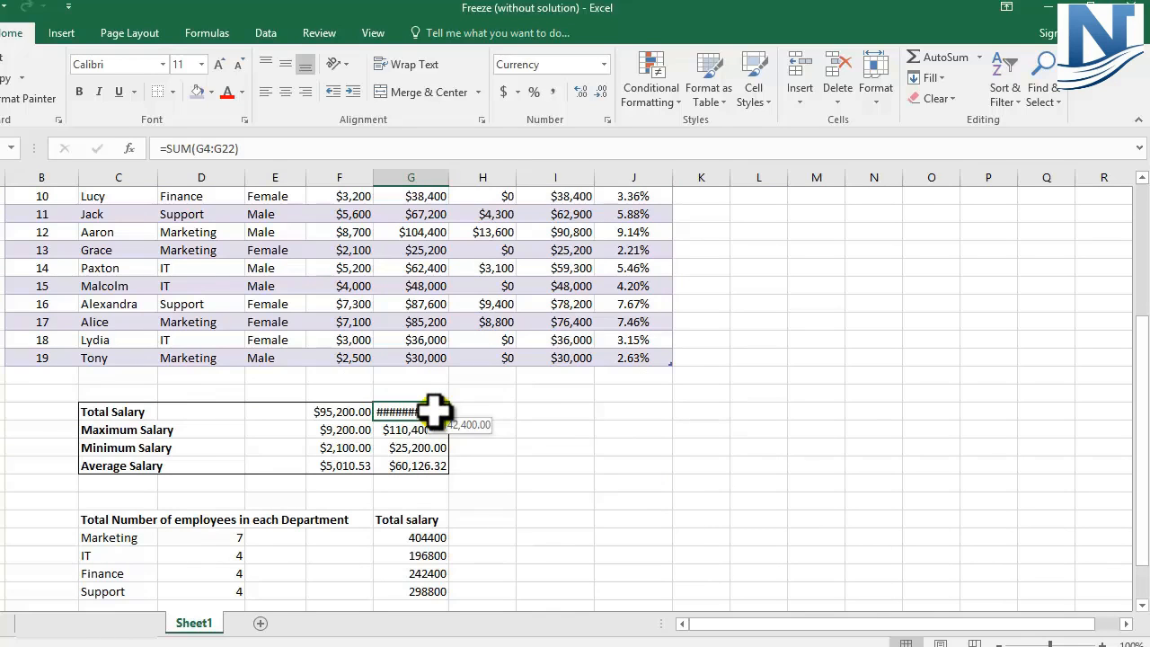
pyautogui.moveTo(449, 177); pyautogui.dragTo(460, 178)
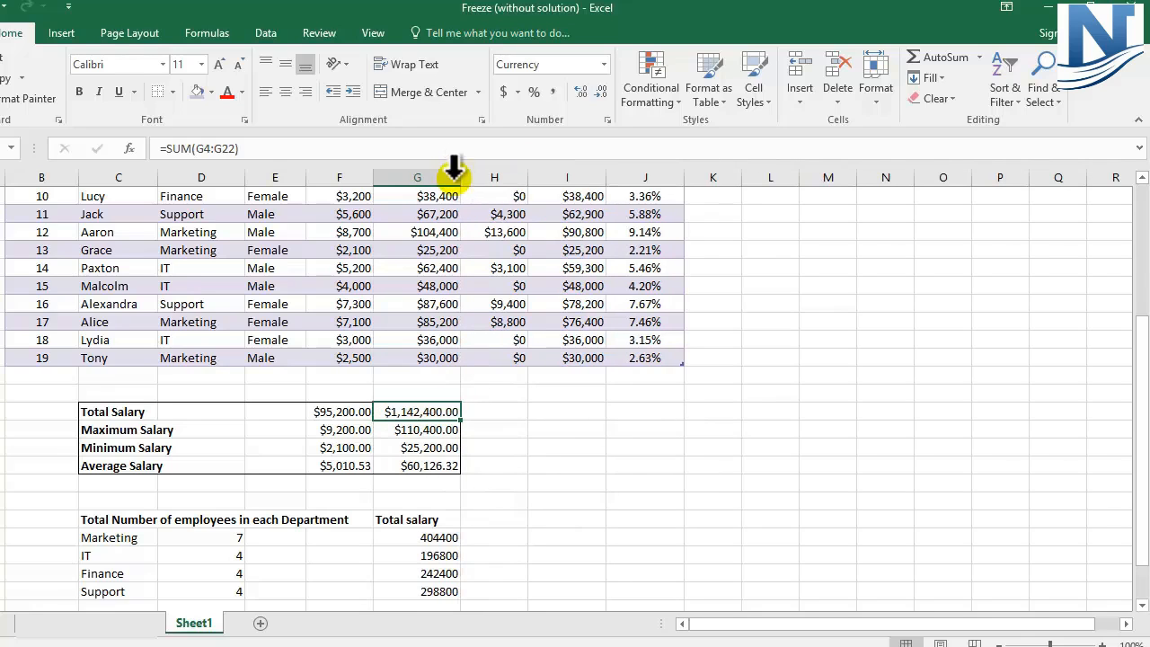
# Step: Remove the decimal places from the total, maximum, minimum and average salary figures in F25:G28
pyautogui.moveTo(354, 410); pyautogui.dragTo(413, 469)
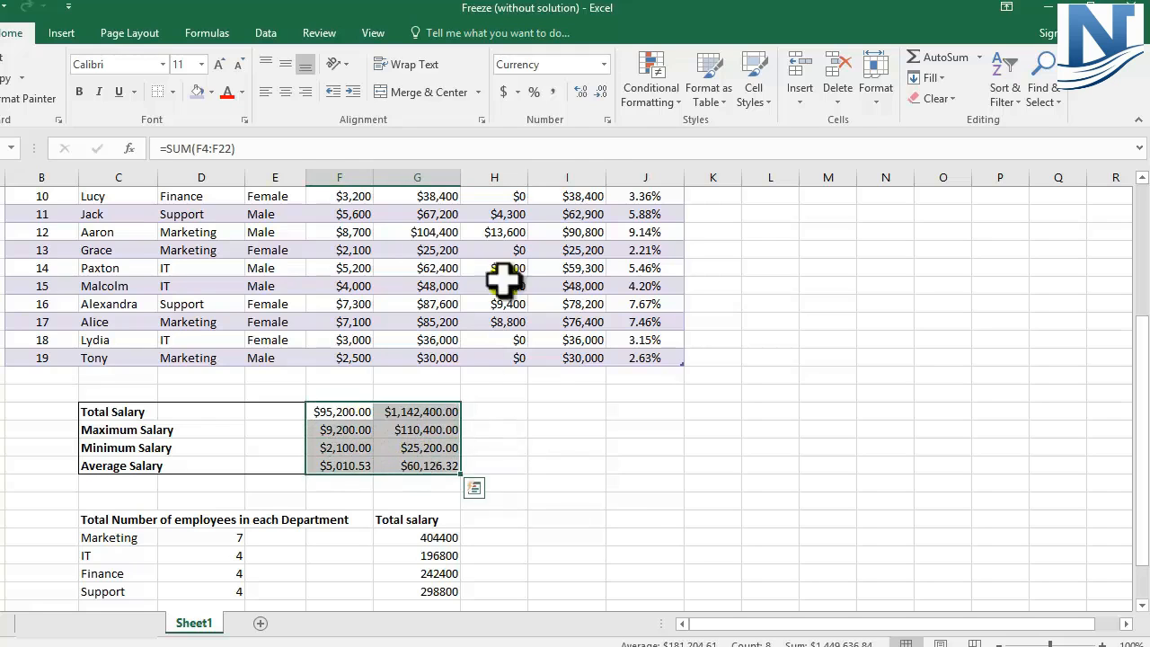
pyautogui.click(602, 93)
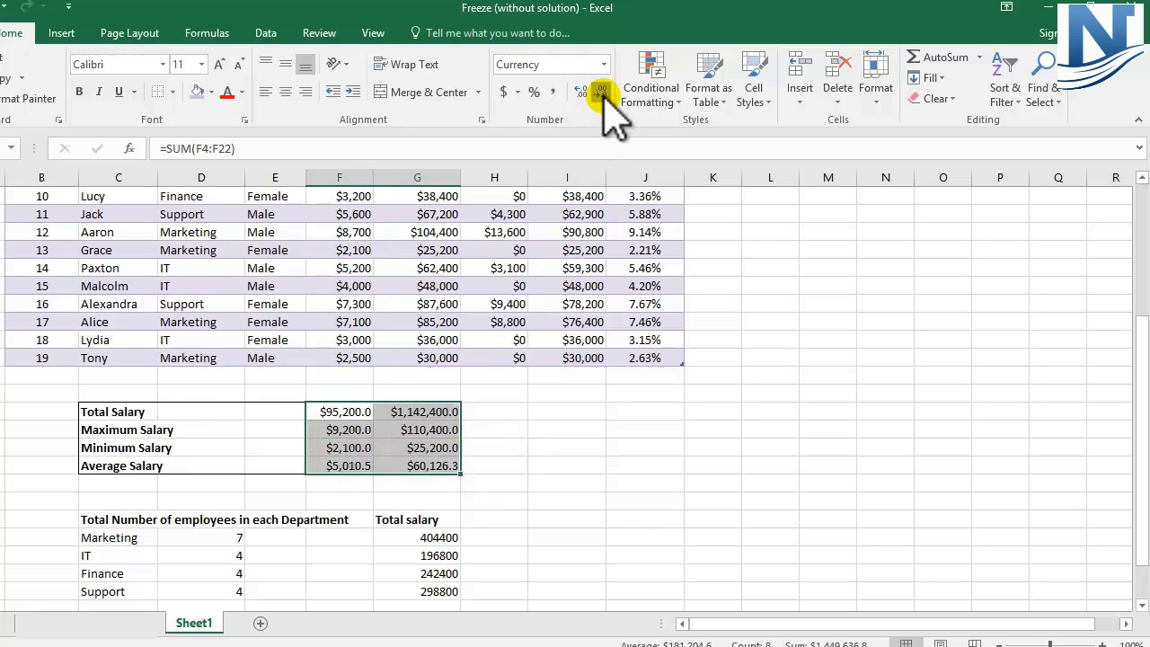
pyautogui.click(602, 92)
pyautogui.click(564, 411)
# Step: Put a thick outside border around the salary summary block C25:G28
pyautogui.moveTo(90, 411); pyautogui.dragTo(422, 460)
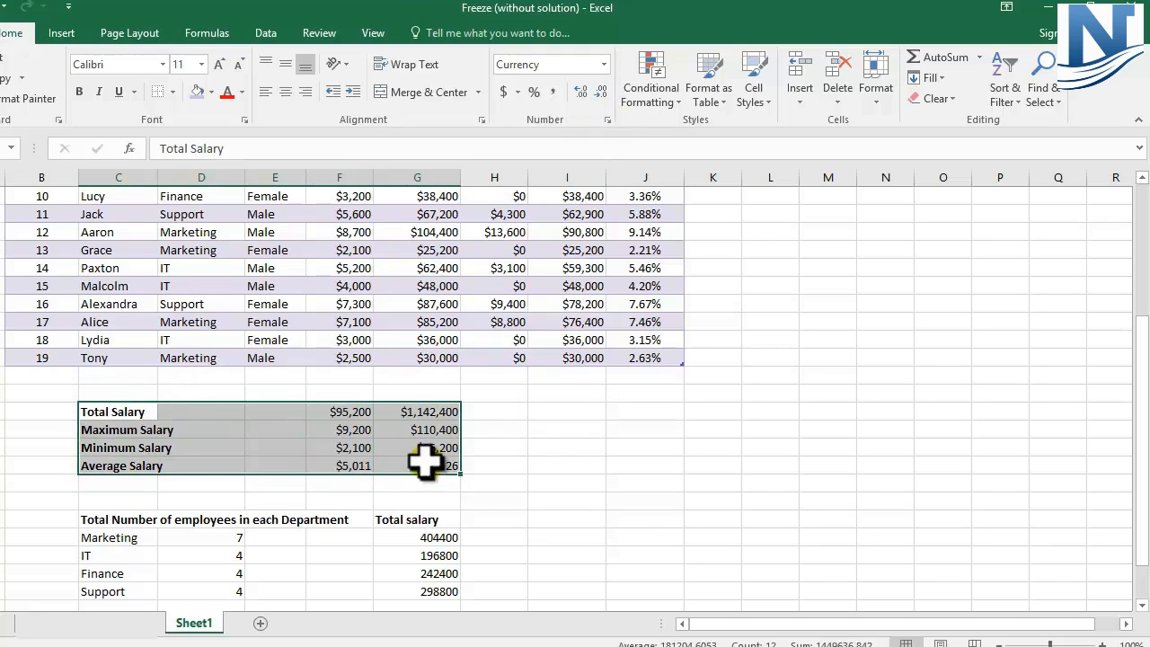
pyautogui.click(172, 93)
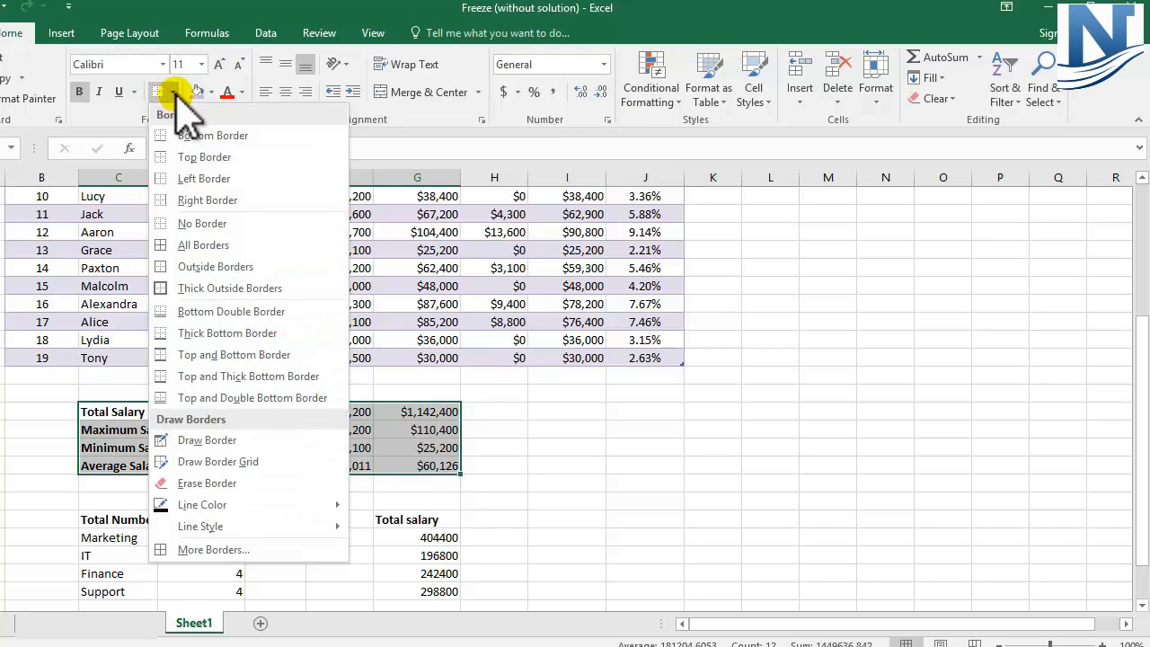
pyautogui.click(203, 289)
pyautogui.click(512, 449)
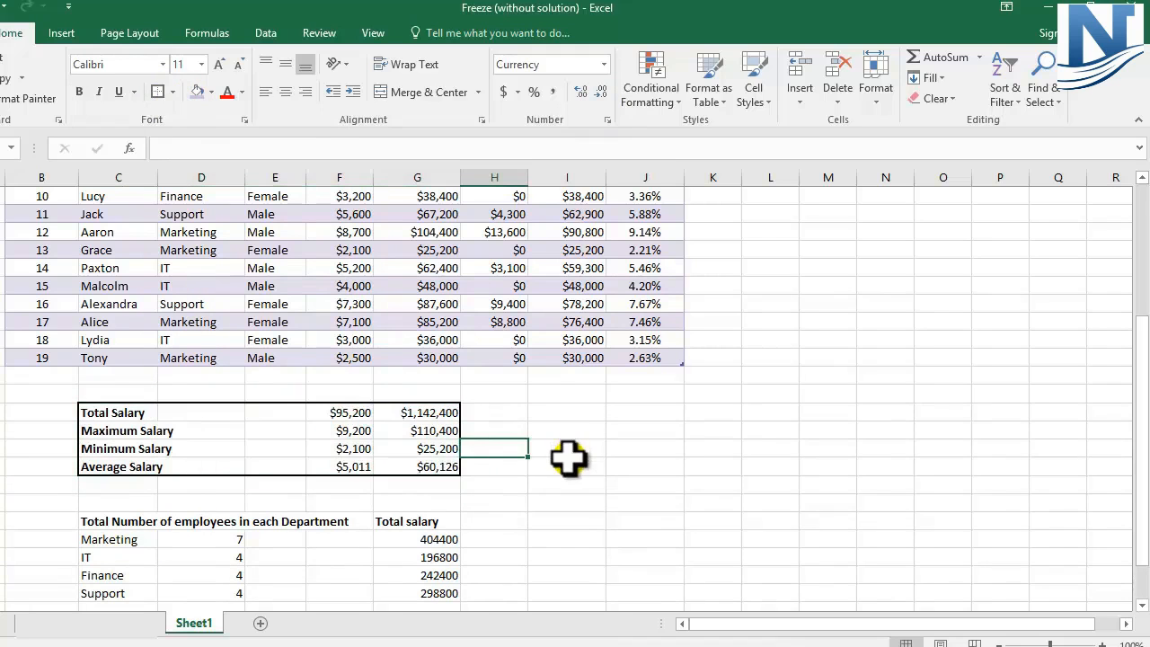
# Step: Put thick outside borders around the department summary C31:G35 and the Male and Female counts C37:D38
pyautogui.scroll(-3, 569, 458)
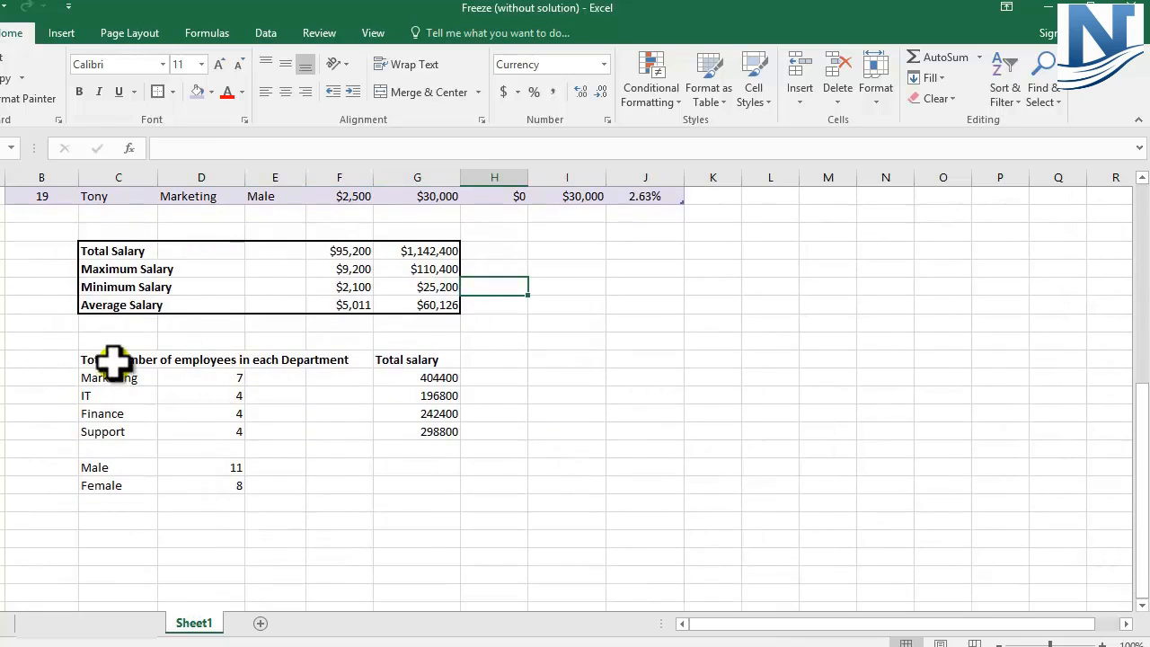
pyautogui.moveTo(108, 360); pyautogui.dragTo(414, 431)
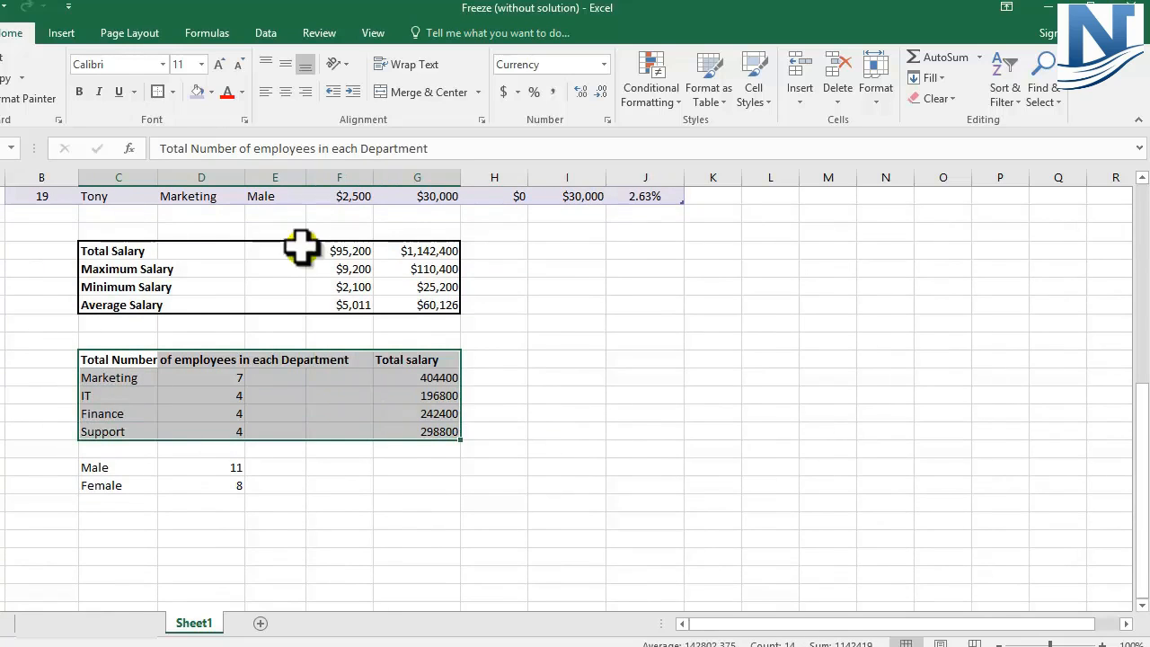
pyautogui.click(159, 92)
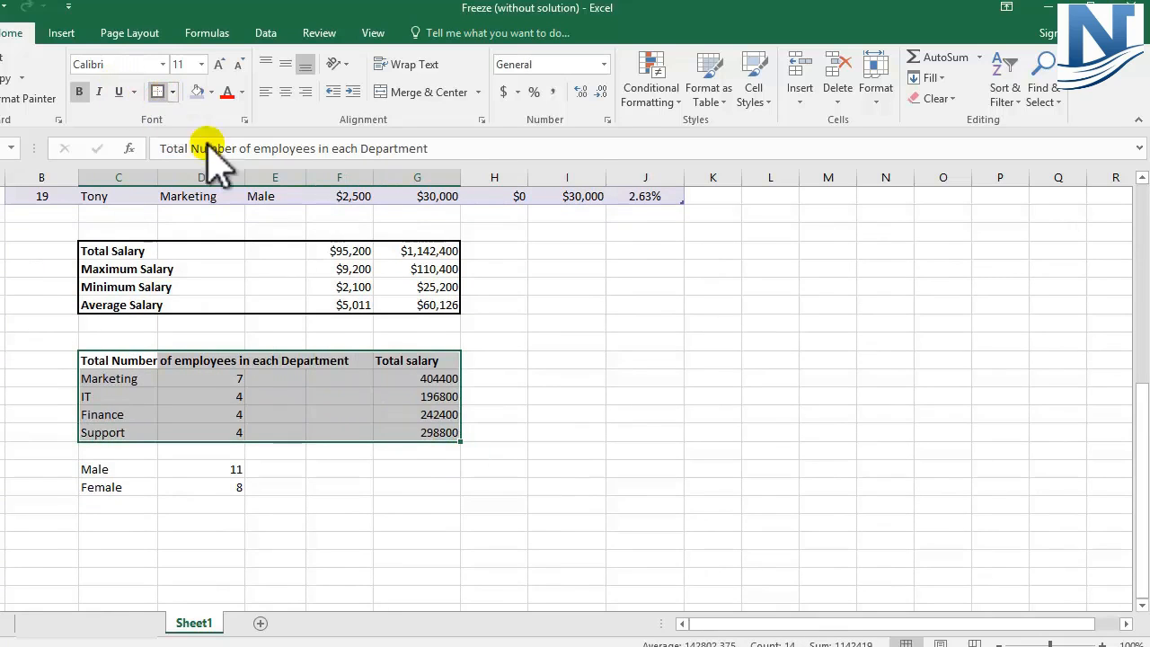
pyautogui.click(534, 361)
pyautogui.moveTo(89, 467); pyautogui.dragTo(172, 485)
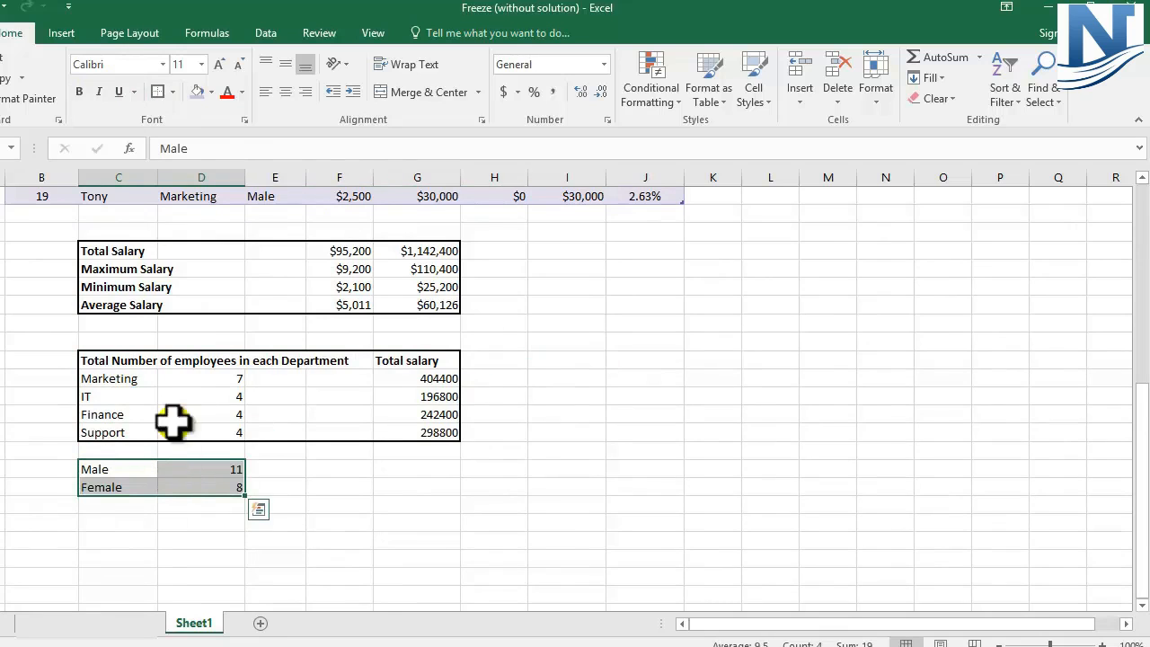
pyautogui.click(159, 92)
pyautogui.click(517, 468)
# Step: Review the formatted title, header row, employee rows and salary summary block
pyautogui.scroll(2, 518, 468)
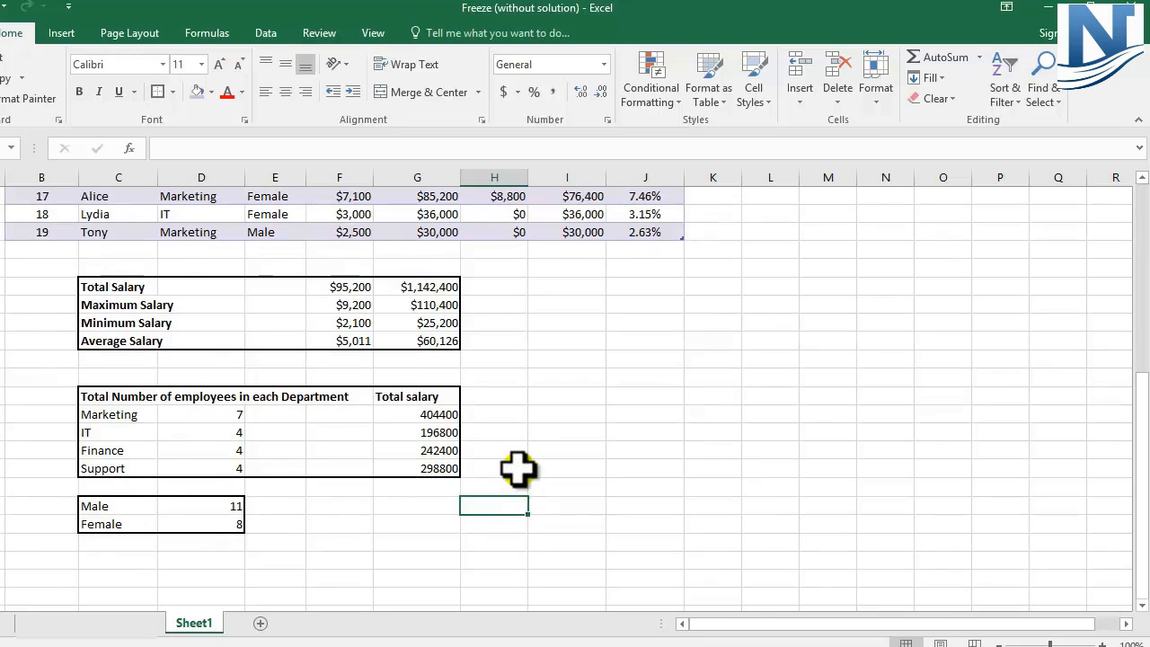
pyautogui.scroll(6, 519, 468)
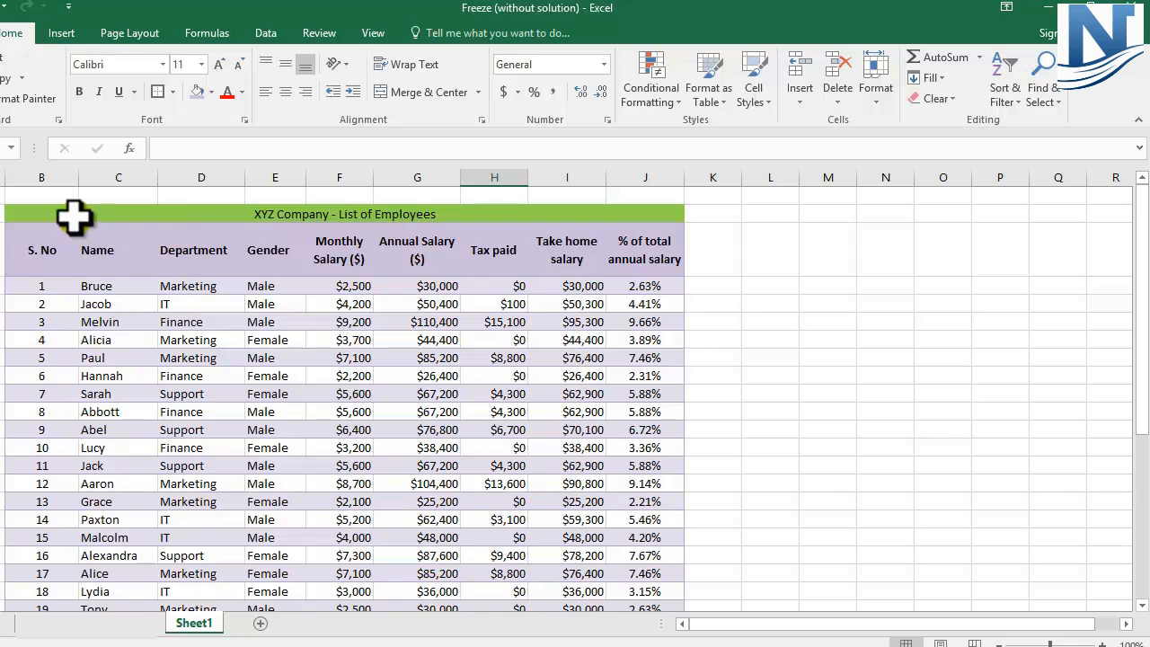
pyautogui.click(20, 211)
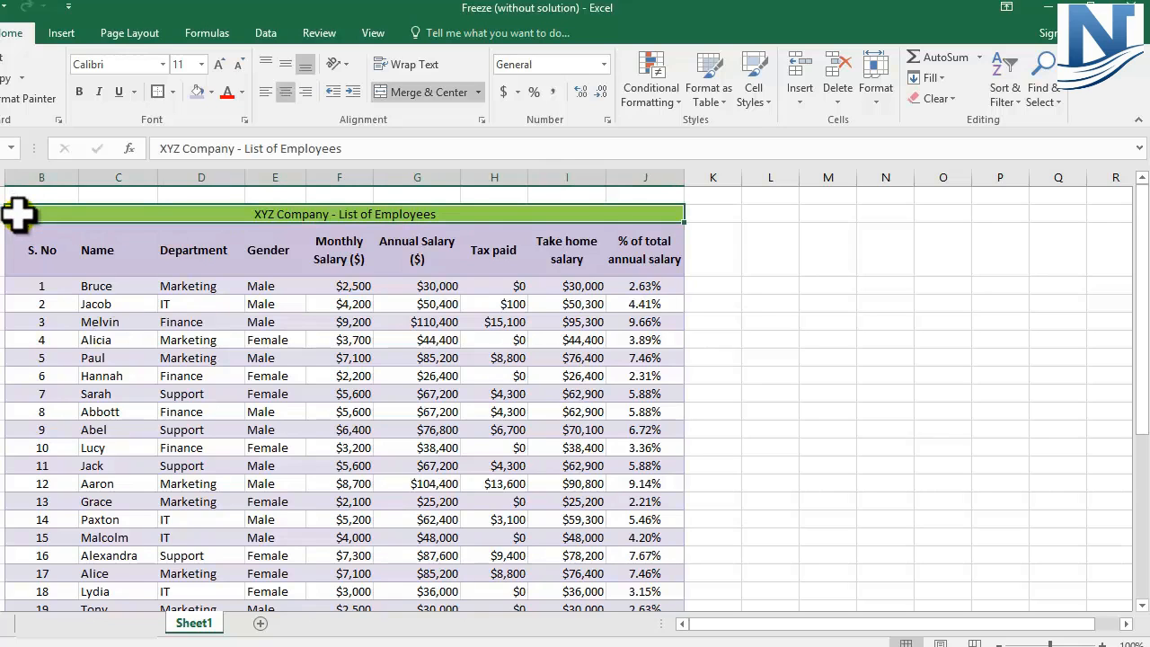
pyautogui.click(34, 256)
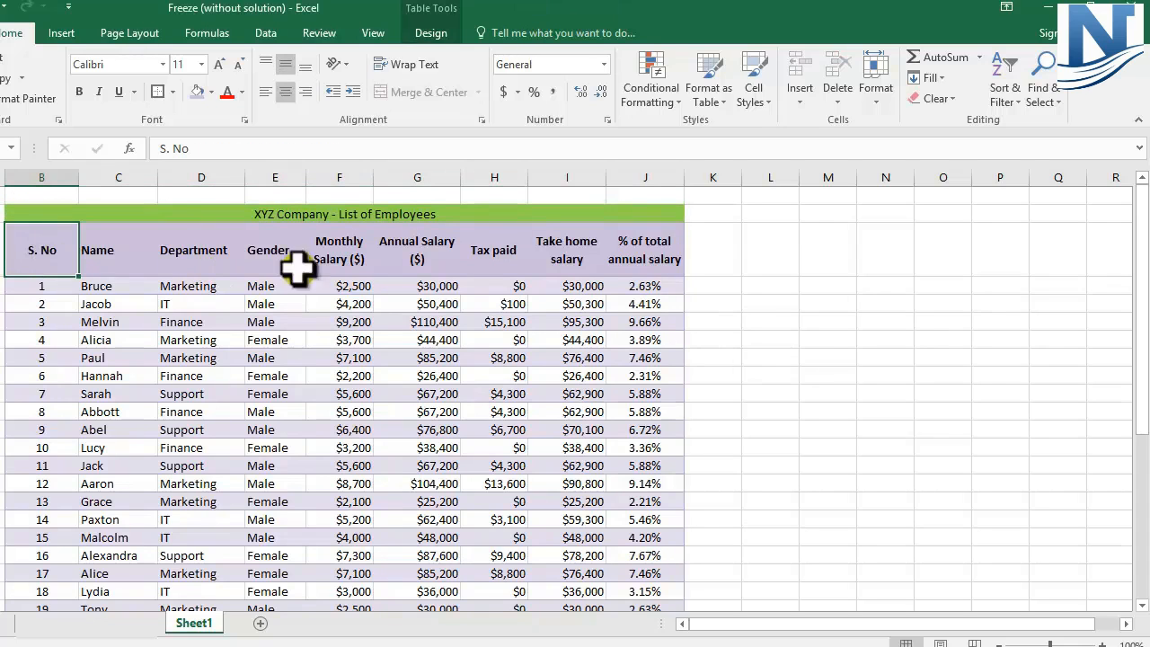
pyautogui.click(360, 260)
pyautogui.moveTo(32, 286); pyautogui.dragTo(649, 560)
pyautogui.scroll(-2, 774, 591)
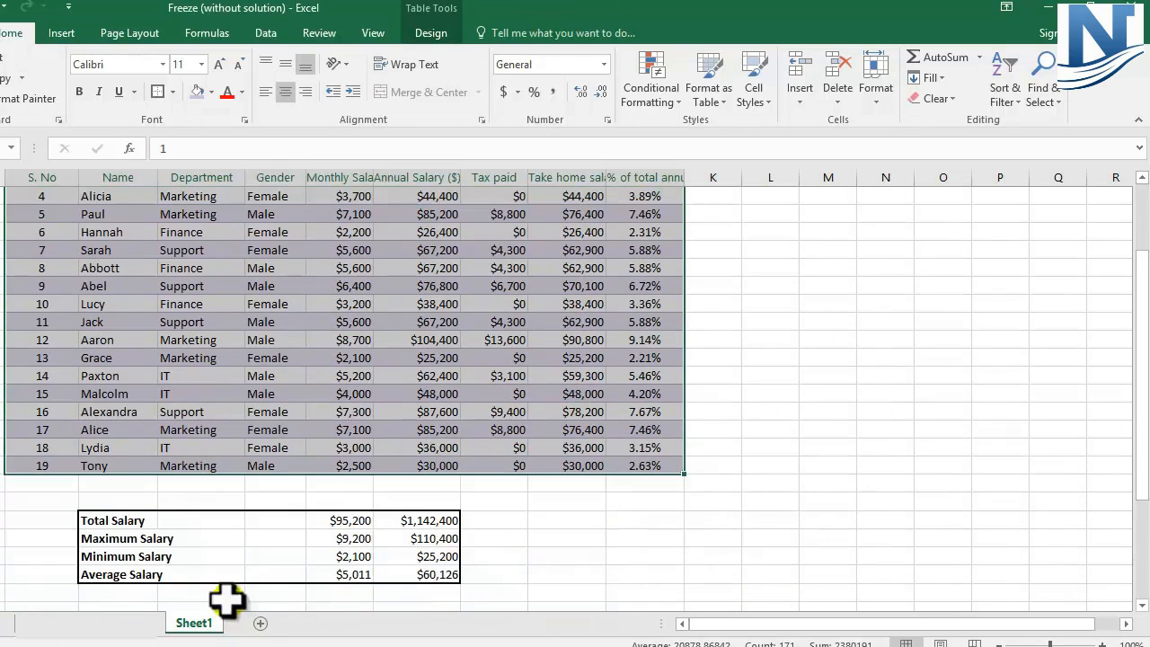
pyautogui.moveTo(95, 518); pyautogui.dragTo(423, 578)
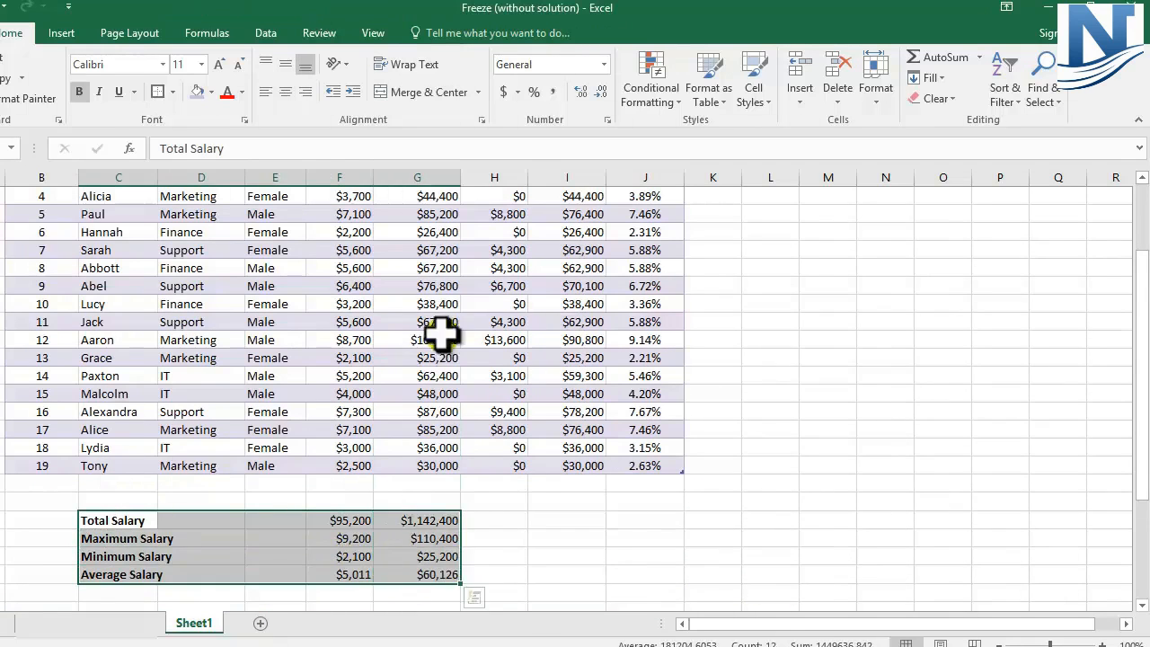
pyautogui.click(440, 287)
pyautogui.moveTo(444, 339); pyautogui.dragTo(441, 418)
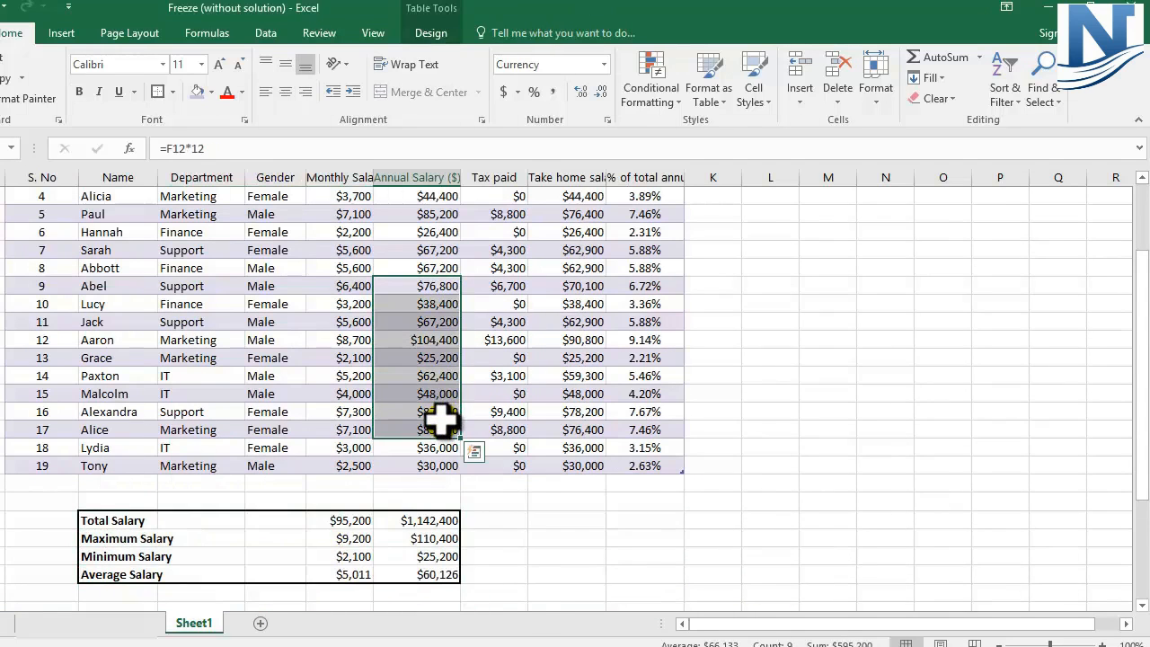